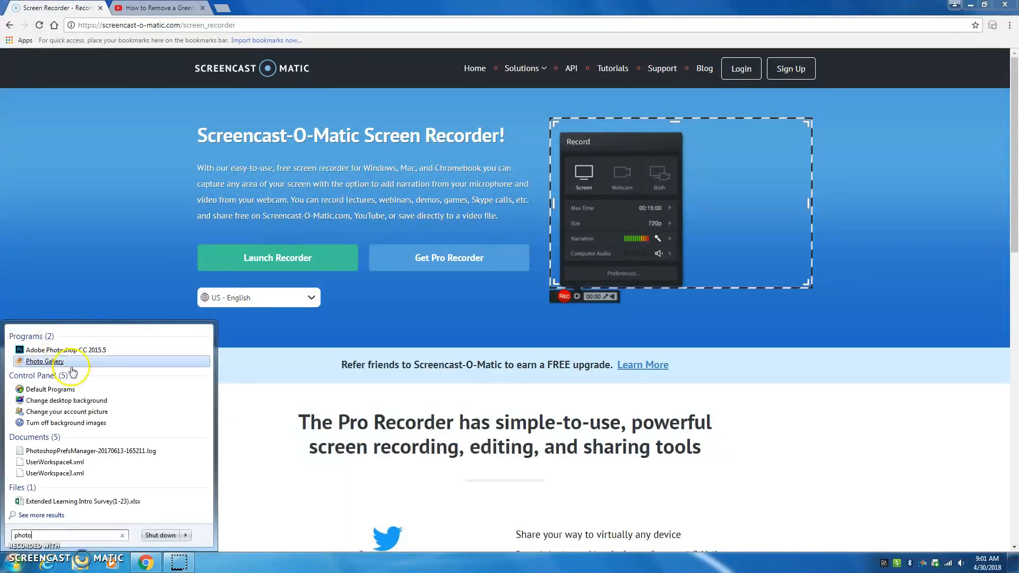
Launch Adobe Photoshop CC 2015.5 and start creating a new document
left_click(75, 351)
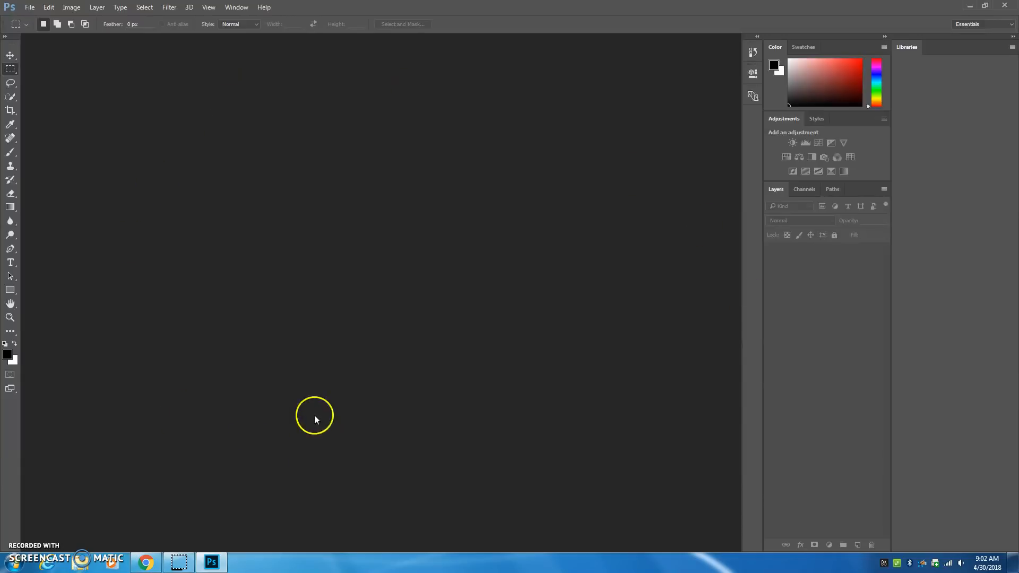
left_click(29, 8)
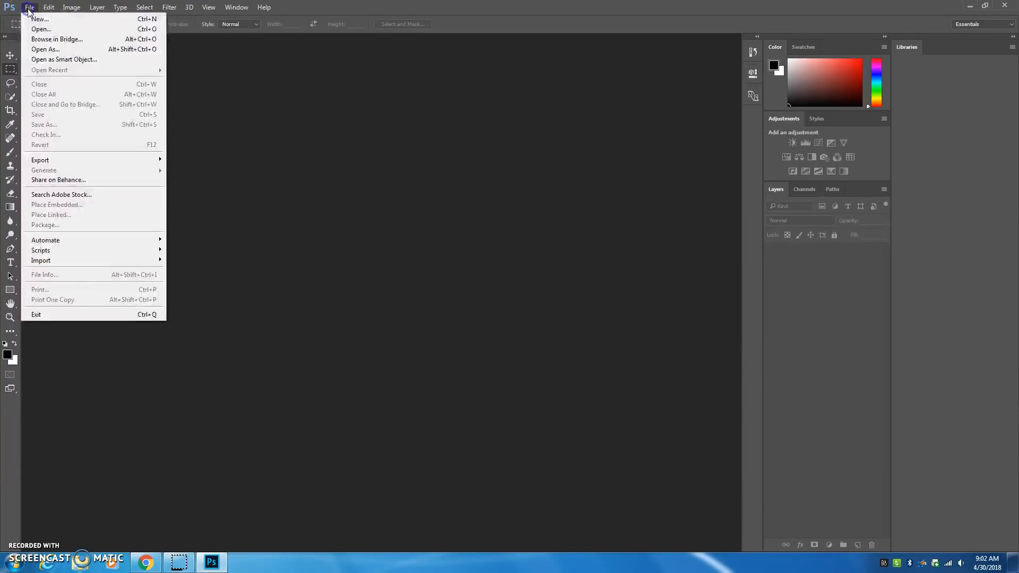
left_click(47, 31)
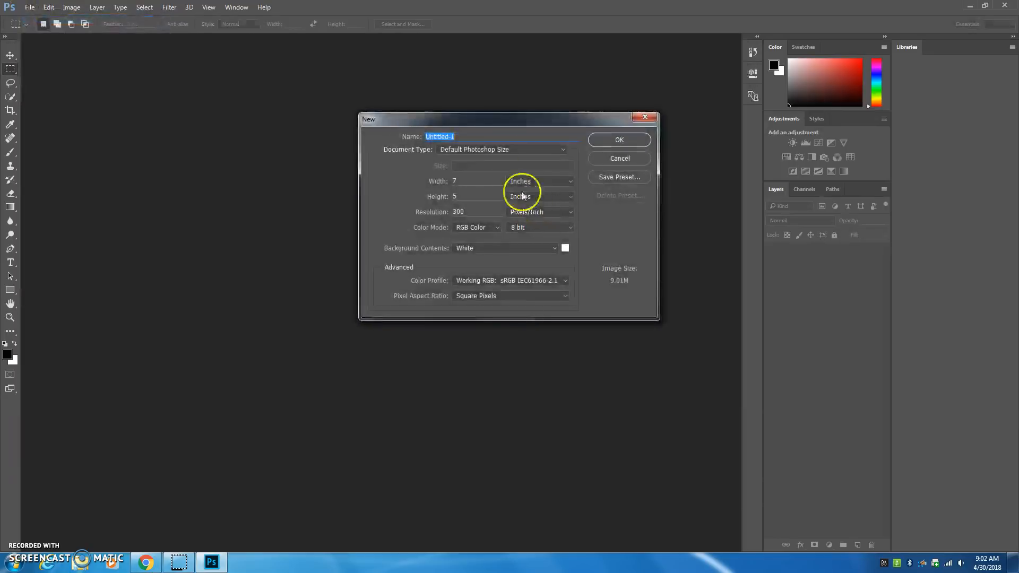
Name the new document Green Screen Photo
left_click(424, 137)
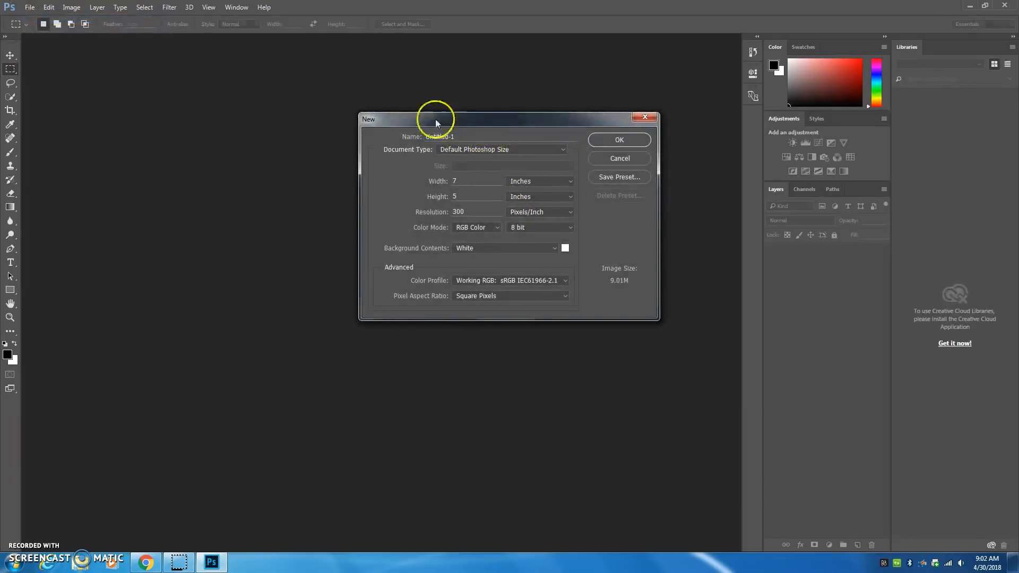
left_click(467, 139)
key("BackSpace")
key("BackSpace")
key("BackSpace")
key("BackSpace")
key("BackSpace")
key("BackSpace")
key("BackSpace")
key("BackSpace")
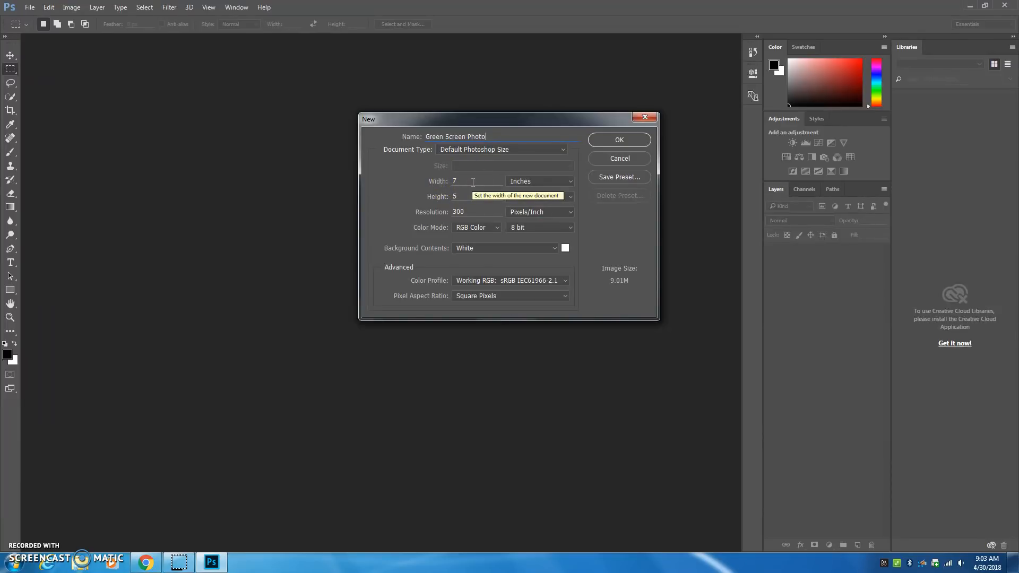
Set the new document's background contents to Transparent and create the document
left_click(468, 198)
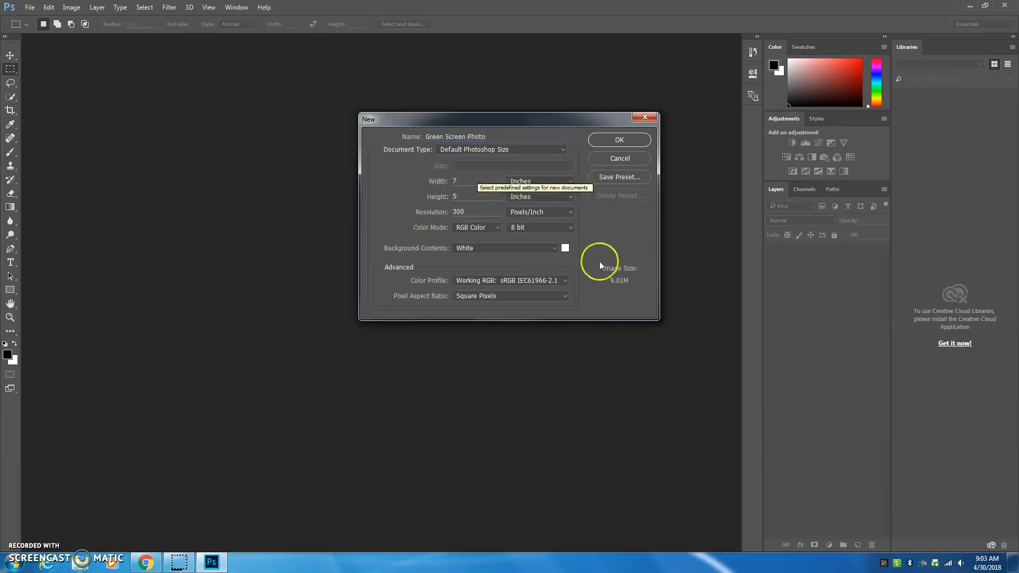
left_click(565, 248)
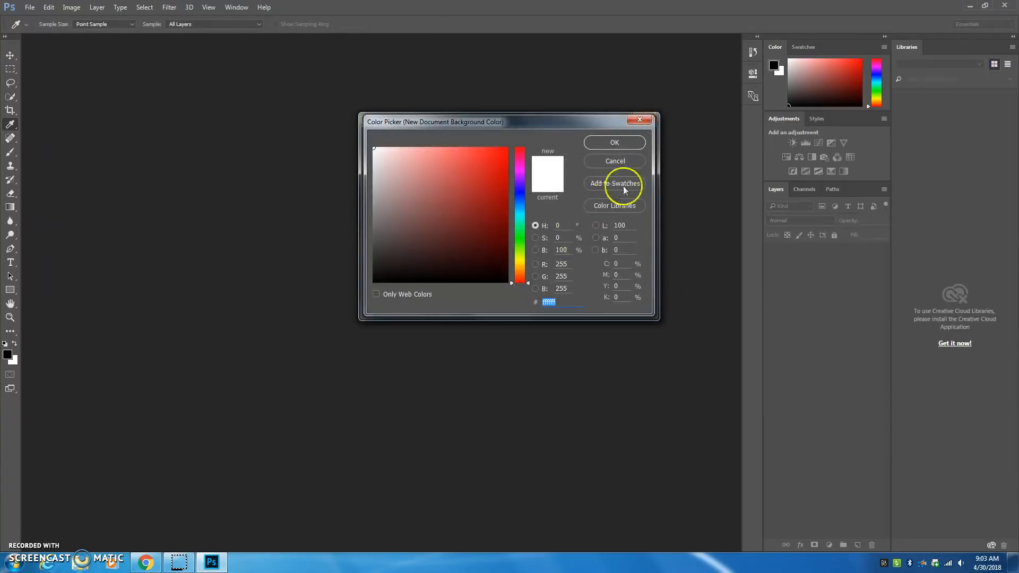
left_click(644, 123)
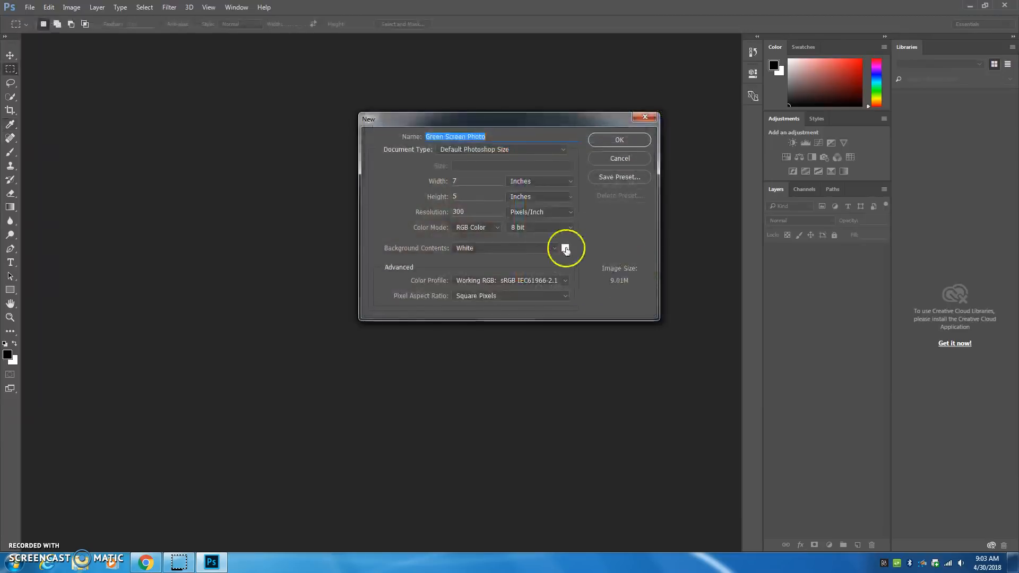
left_click(553, 247)
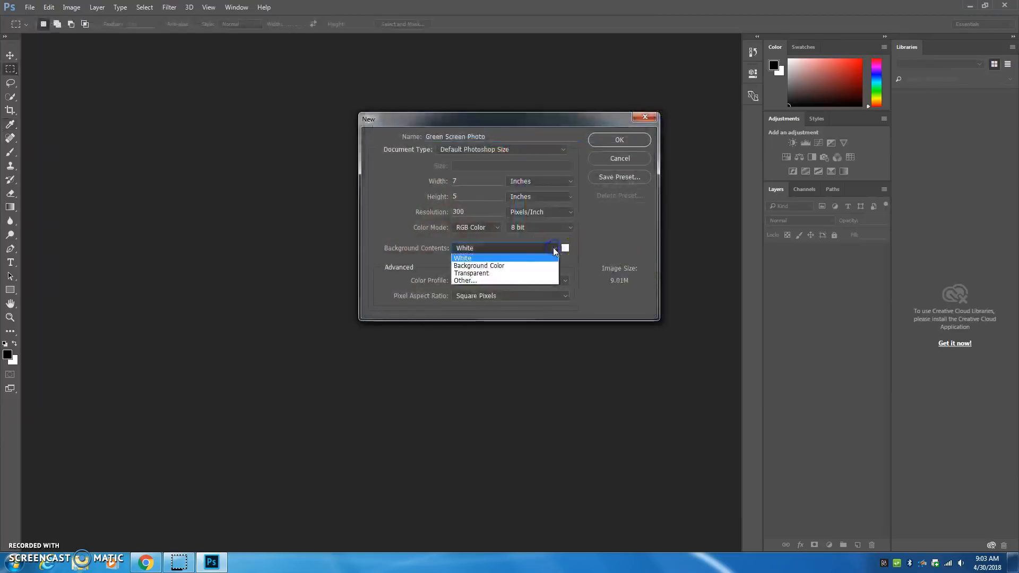
left_click(494, 273)
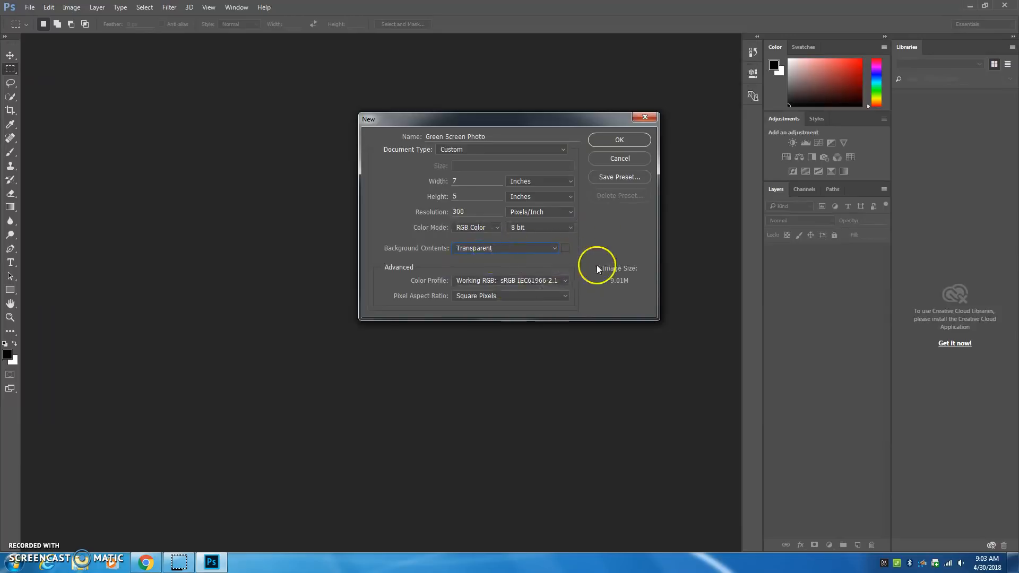
left_click(606, 141)
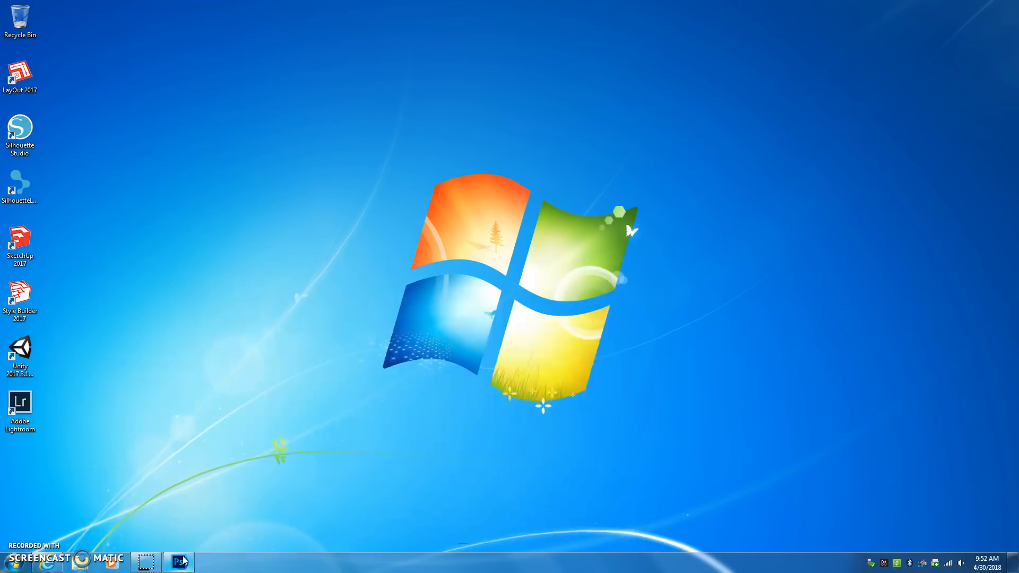
Switch to Photoshop and start placing an embedded image, browsing to the Photos folder inside STEAM 2017 on the H: drive
left_click(202, 511)
left_click(180, 562)
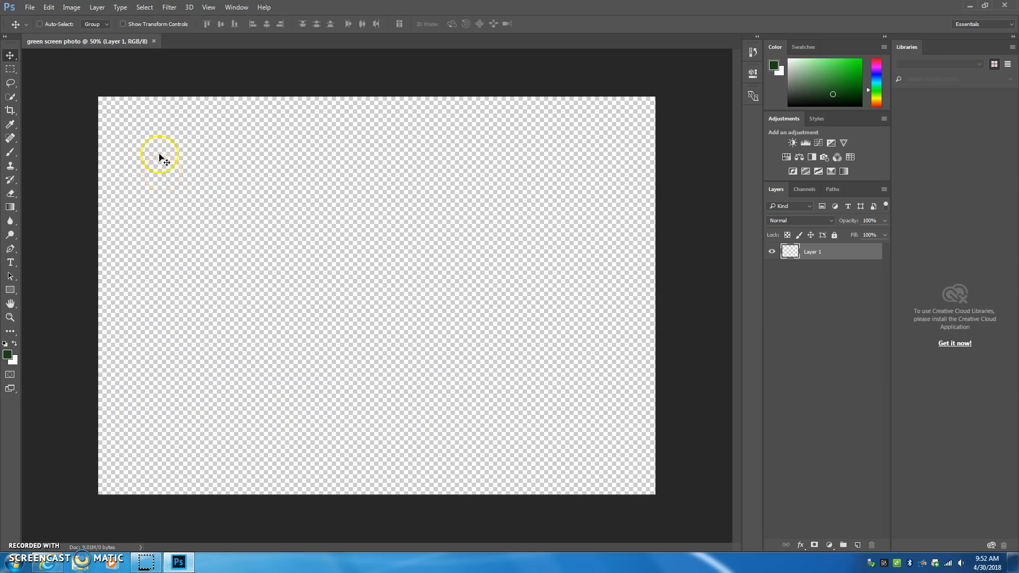
left_click(29, 8)
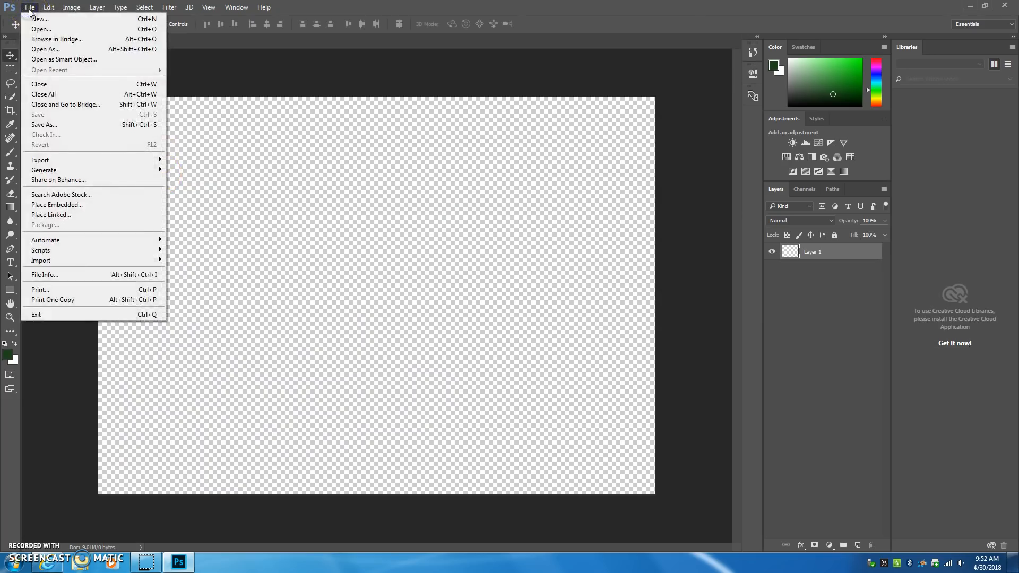
left_click(57, 205)
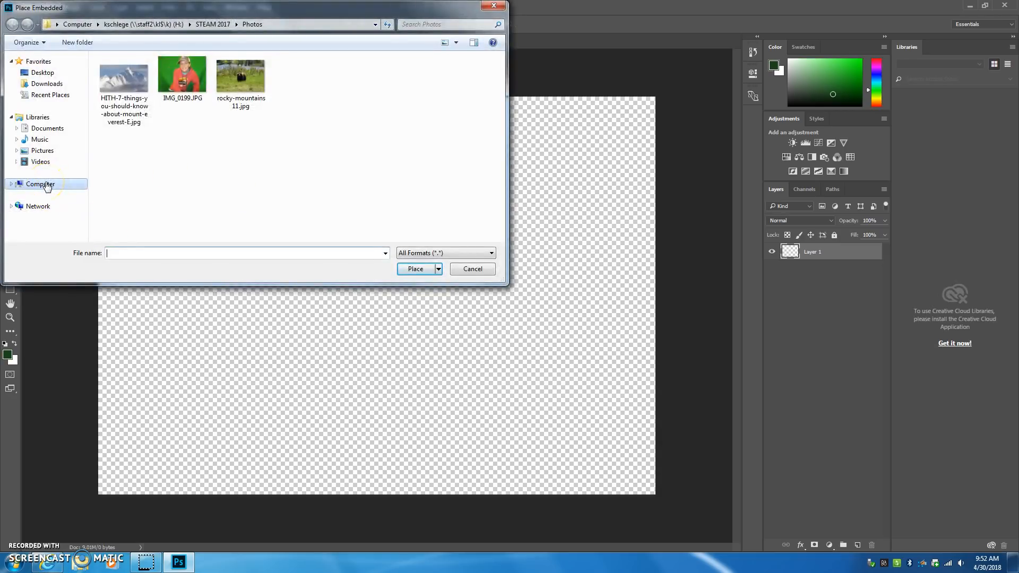
left_click(47, 184)
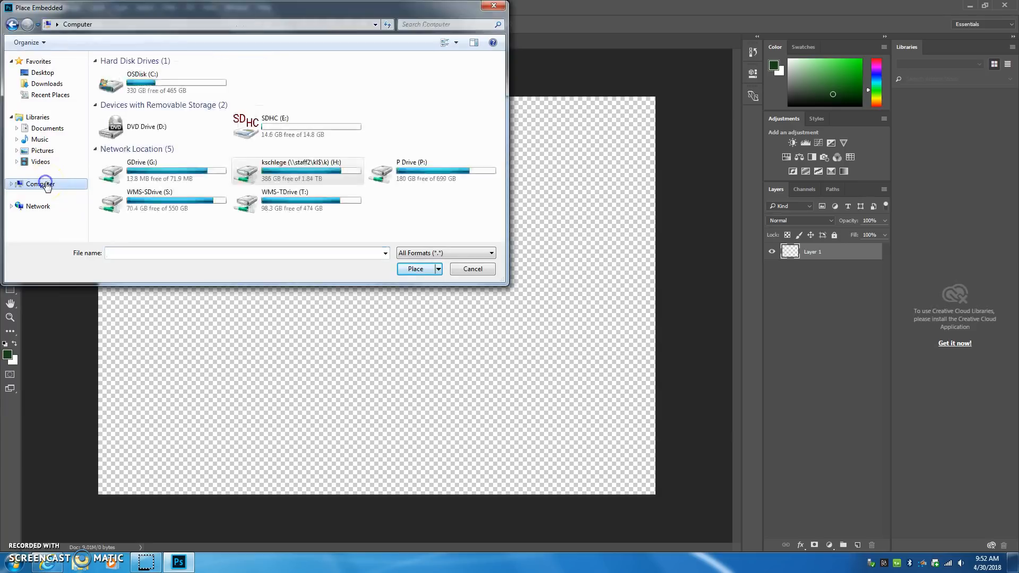
double_click(306, 173)
scroll(155, 189, "down", 7)
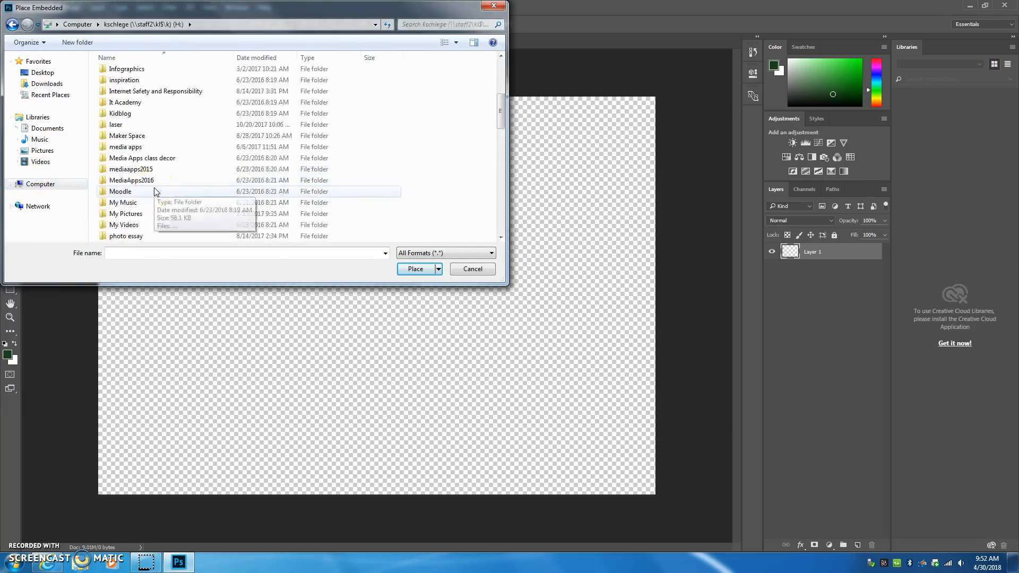
scroll(156, 191, "down", 7)
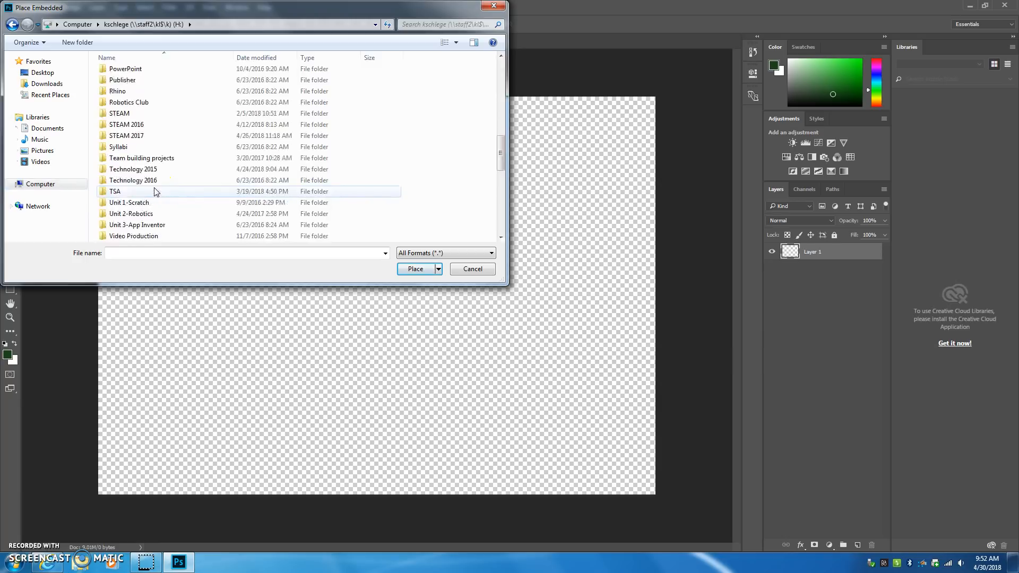
scroll(154, 191, "down", 1)
scroll(154, 192, "up", 1)
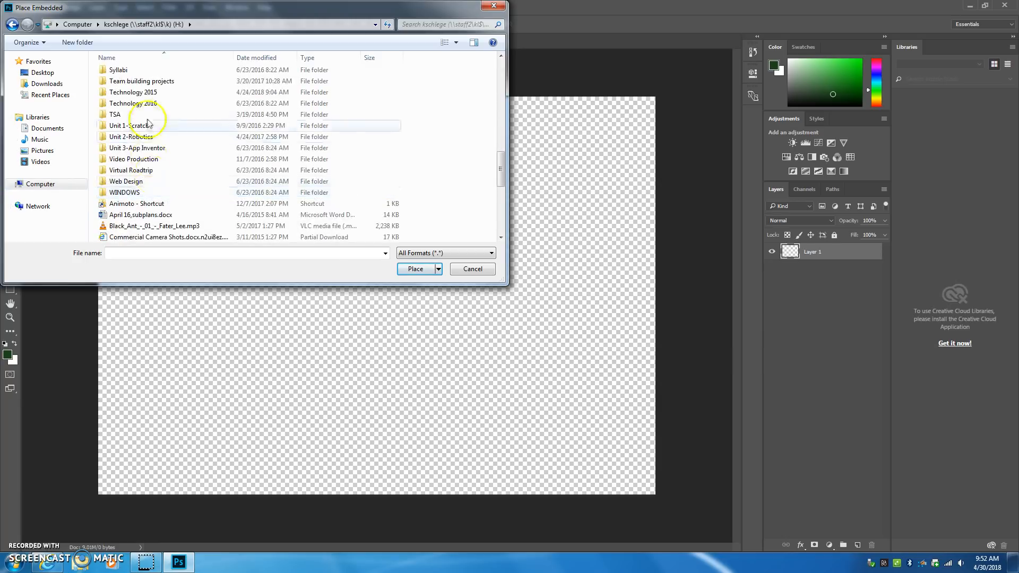
scroll(148, 133, "up", 2)
double_click(140, 126)
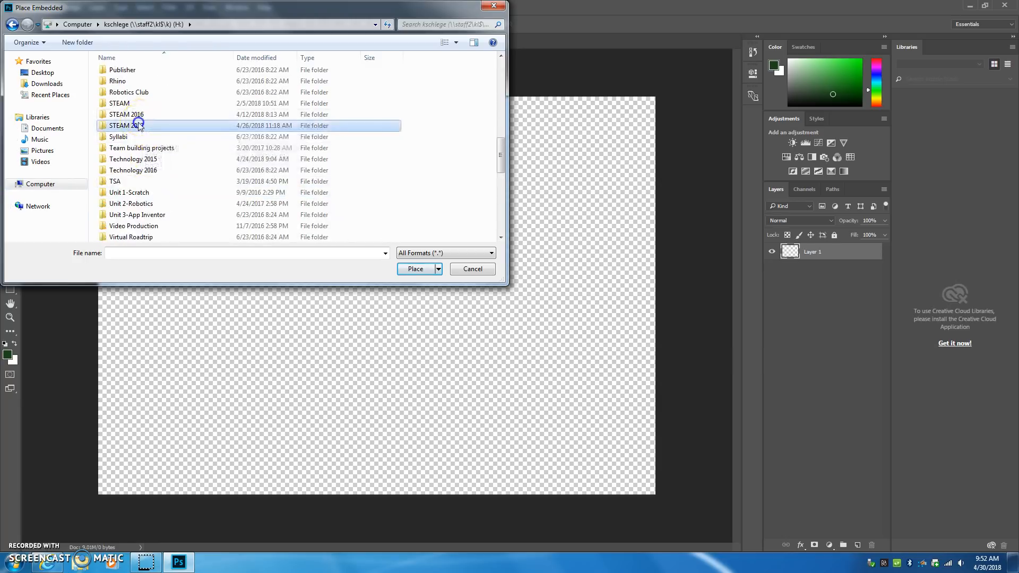
double_click(132, 74)
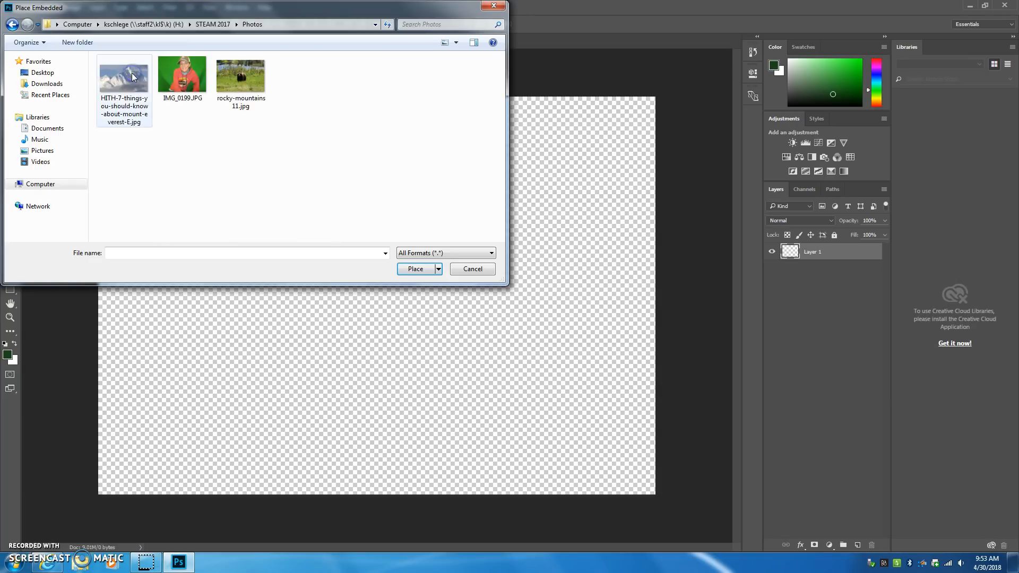
Place the green-screen photo IMG_0199.JPG into the document and commit it at its default size
left_click(184, 76)
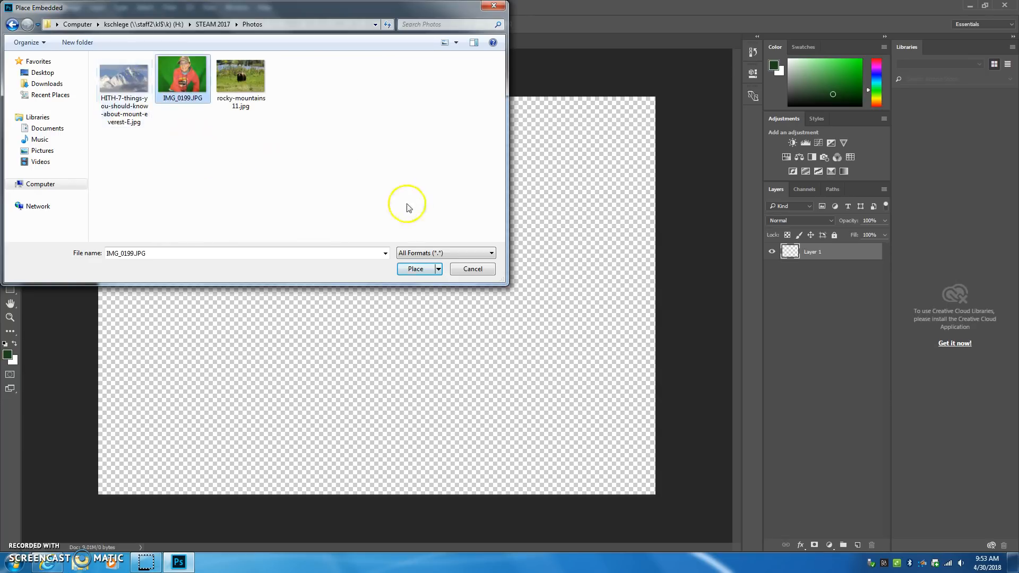
left_click(416, 270)
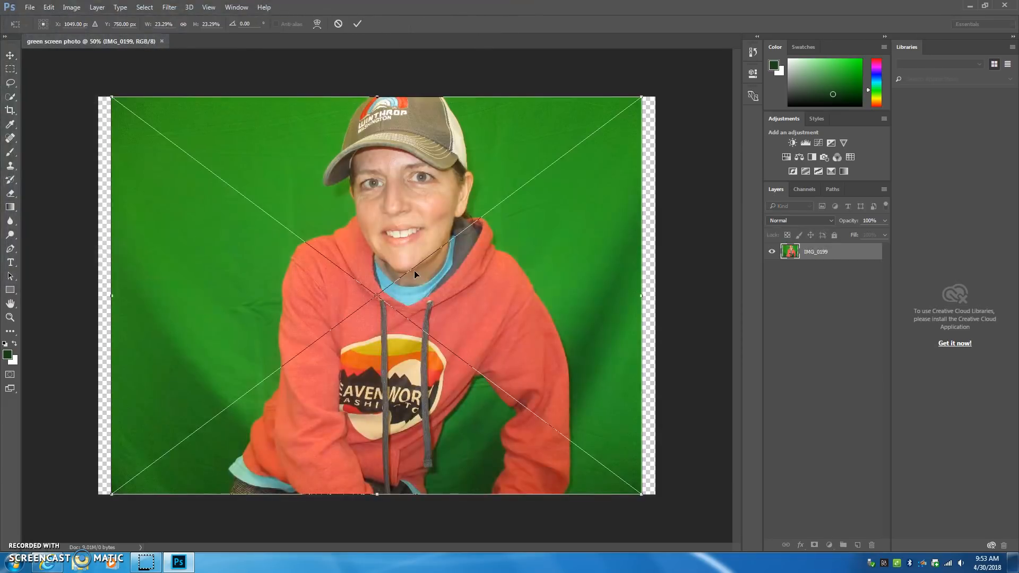
key("Return")
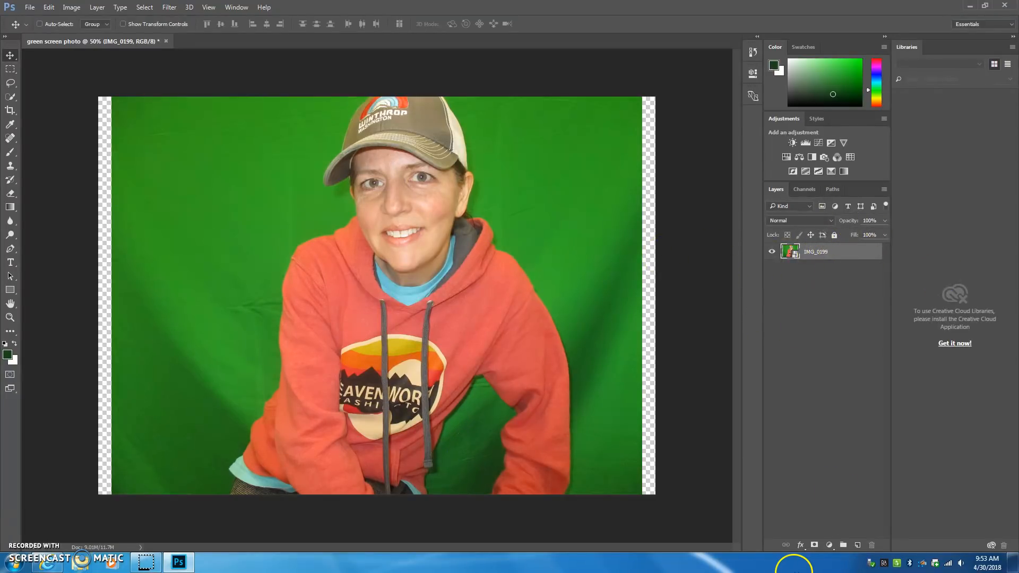
Duplicate the IMG_0199 layer within the same document, keeping the suggested name
left_click(883, 190)
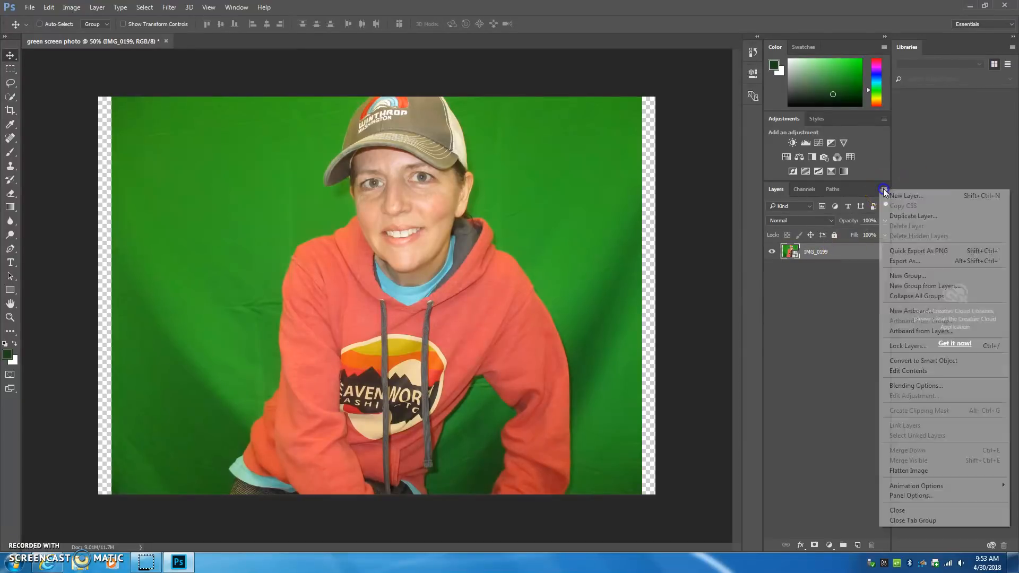
left_click(892, 216)
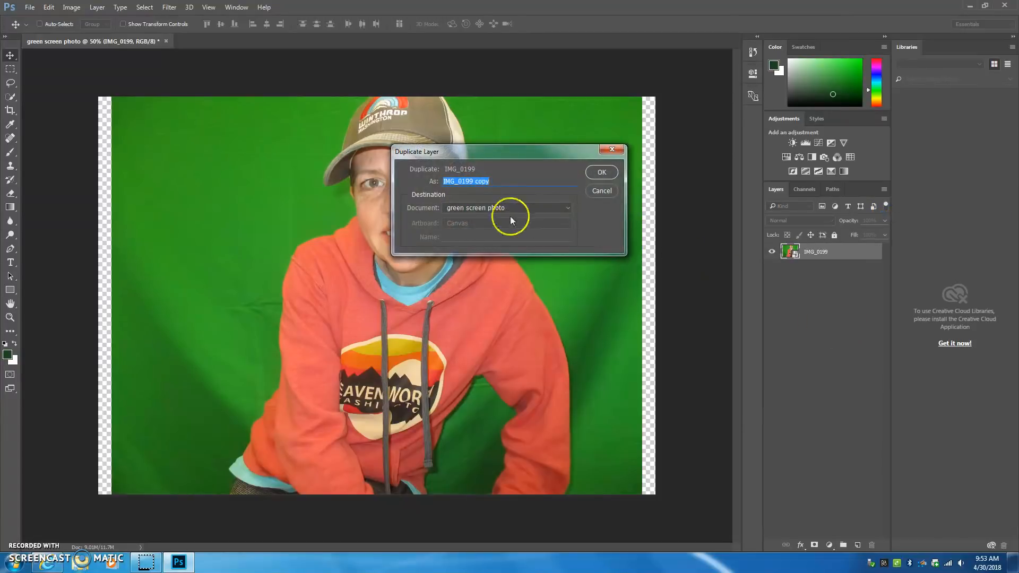
left_click(602, 171)
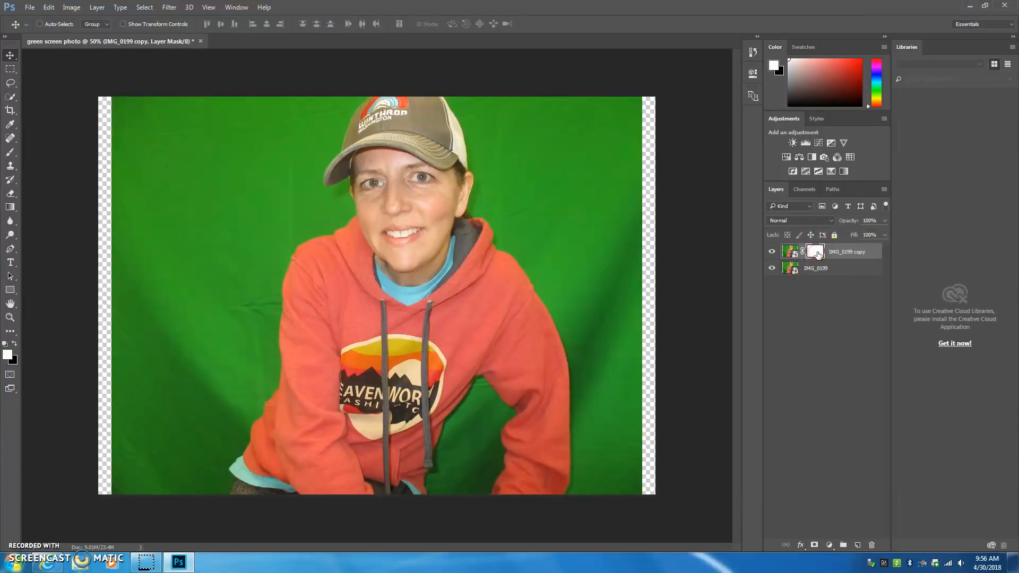
left_click(880, 190)
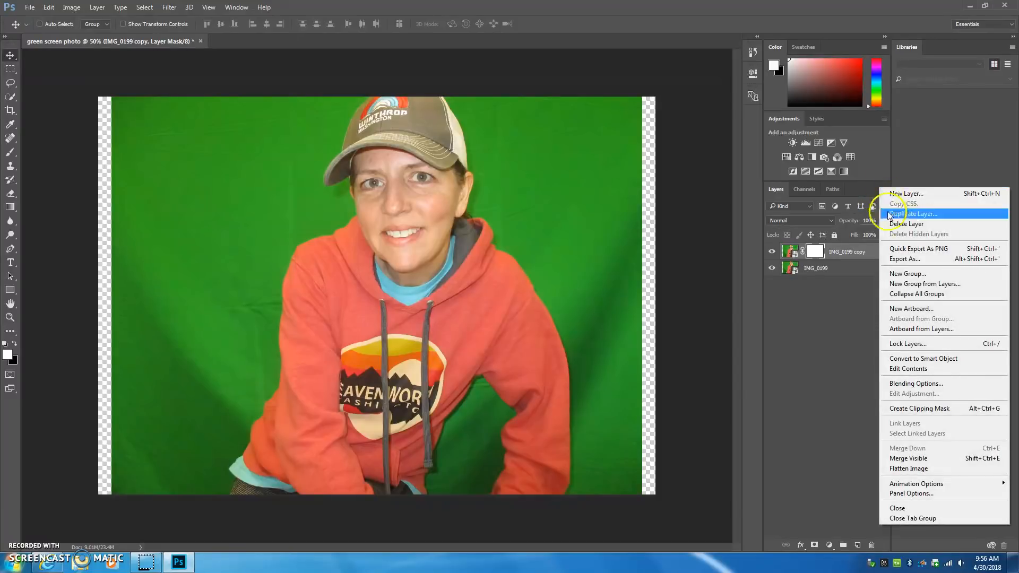
left_click(833, 344)
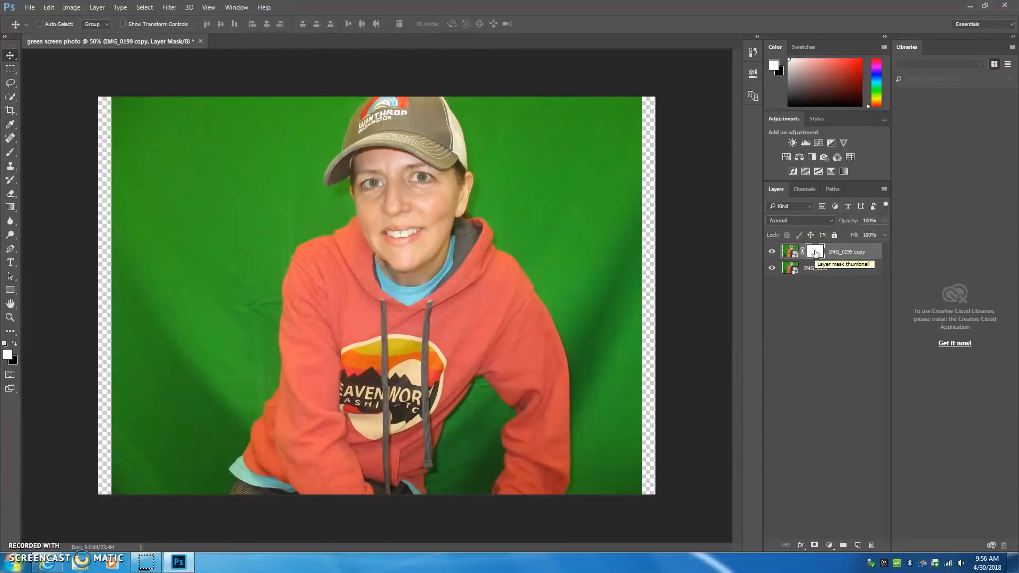
Open a Color Range selection on the duplicated layer, sample the green backdrop beside the person and set the fuzziness to 106
left_click(143, 7)
left_click(162, 109)
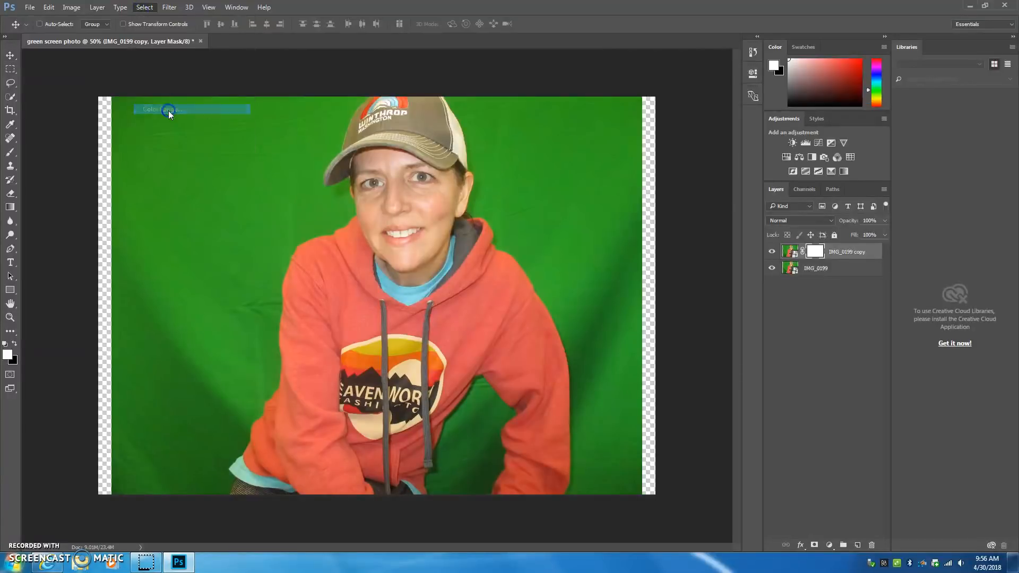
left_click(230, 142)
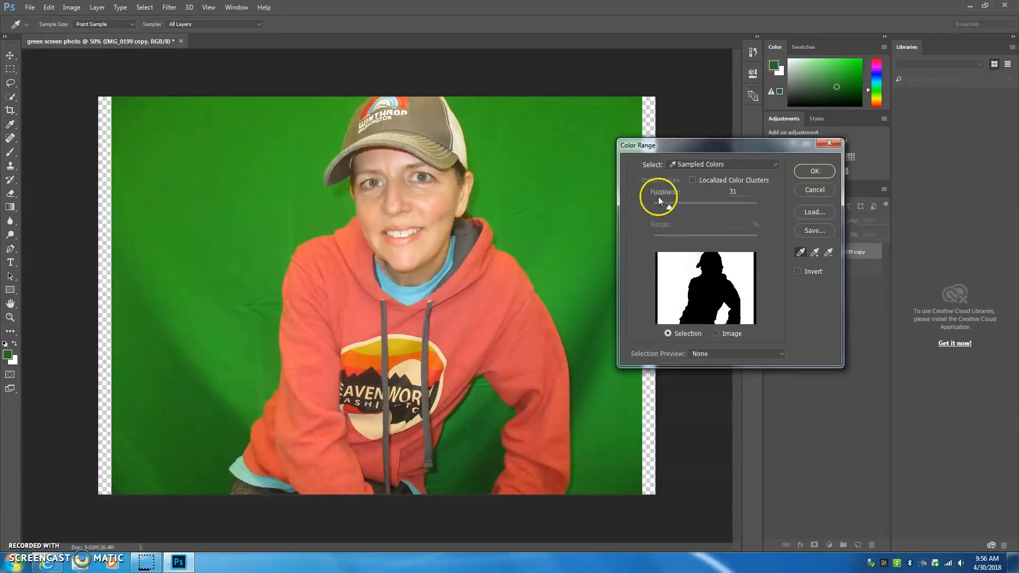
mouse_move(667, 206)
left_mouse_down()
mouse_move(700, 207)
mouse_move(684, 210)
left_mouse_up()
left_click(559, 226)
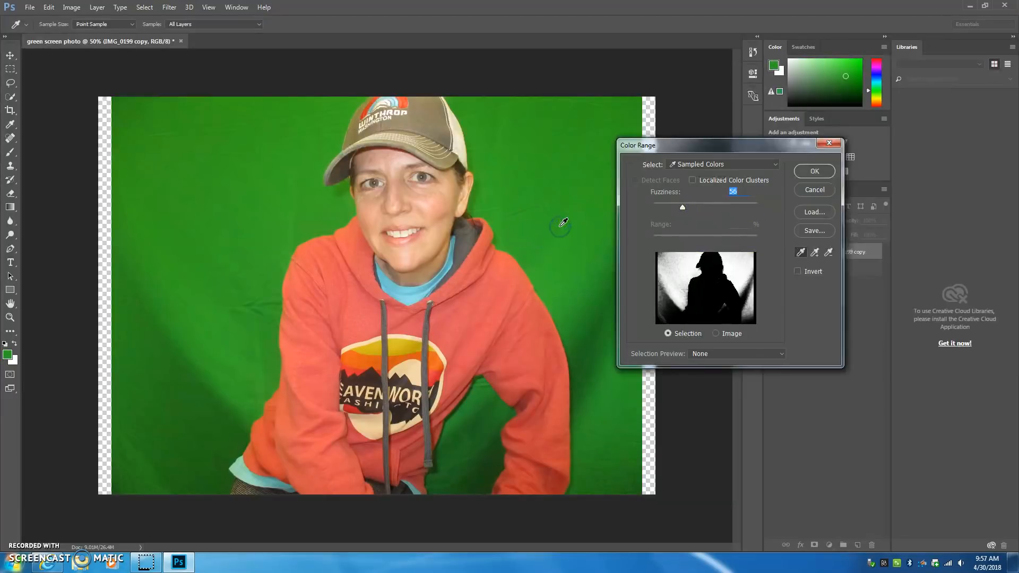
left_click_drag(682, 211, 709, 208)
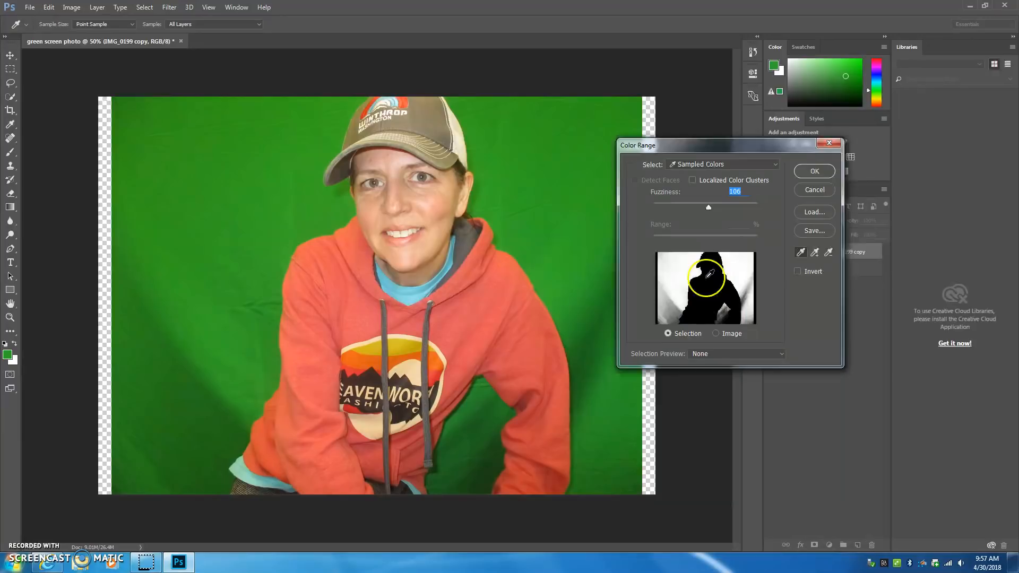
Add the darker green shadow areas of the backdrop to the sampled colors and set the fuzziness to 47
left_click(814, 253)
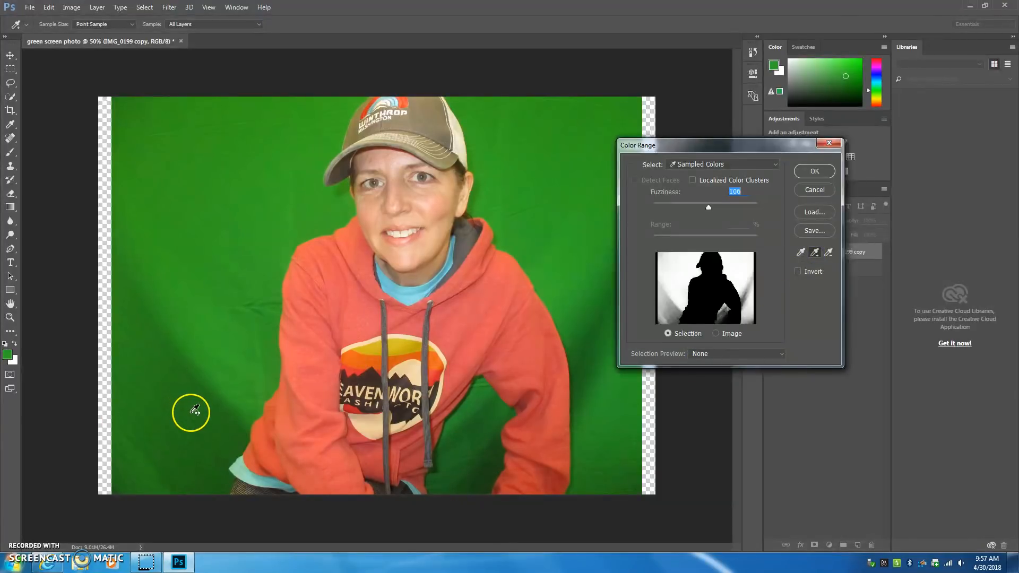
left_click(194, 410)
mouse_move(196, 441)
left_mouse_down()
mouse_move(417, 503)
mouse_move(493, 473)
left_mouse_up()
left_click(490, 475)
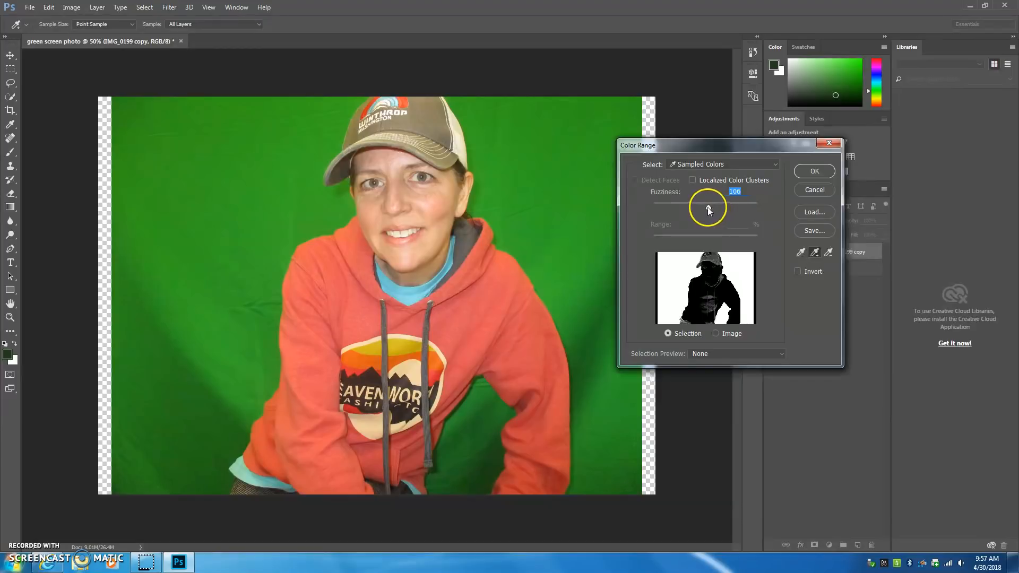
left_click_drag(708, 209, 673, 210)
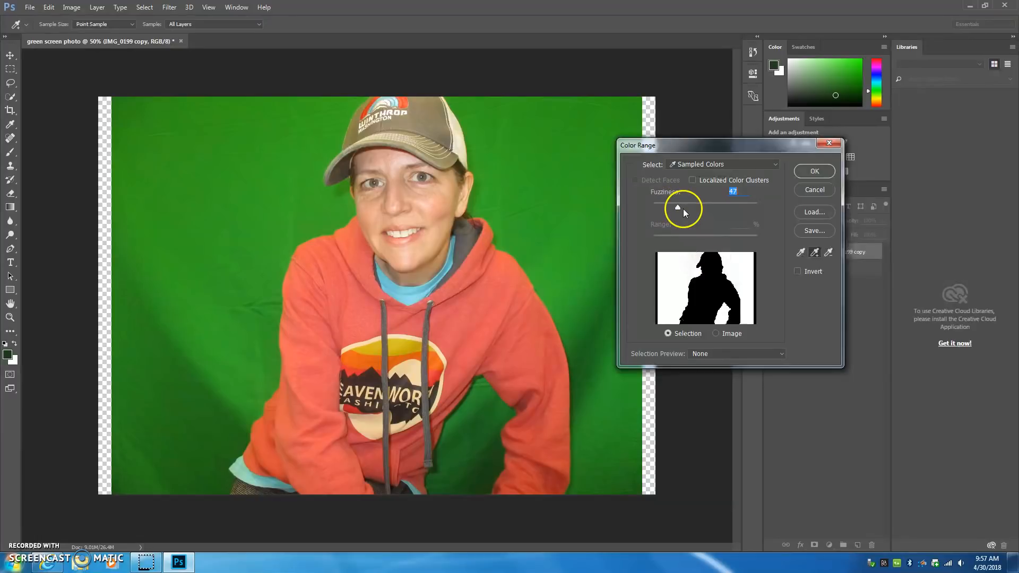
Set the Color Range fuzziness to 40 and add the remaining green shades around the person to the sampled colors
left_click_drag(678, 207, 674, 207)
left_click(594, 356)
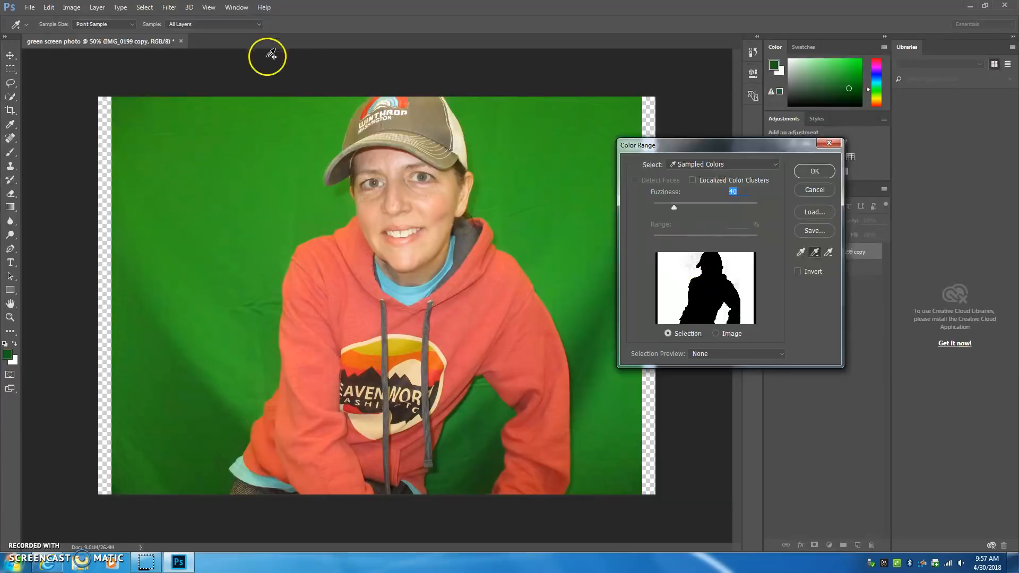
left_click(340, 129)
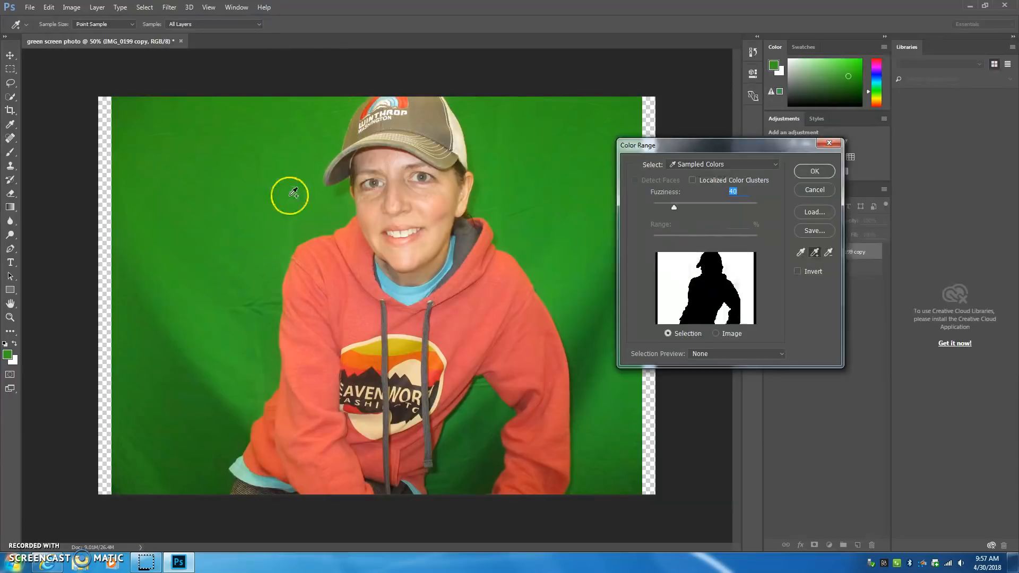
left_click(337, 195)
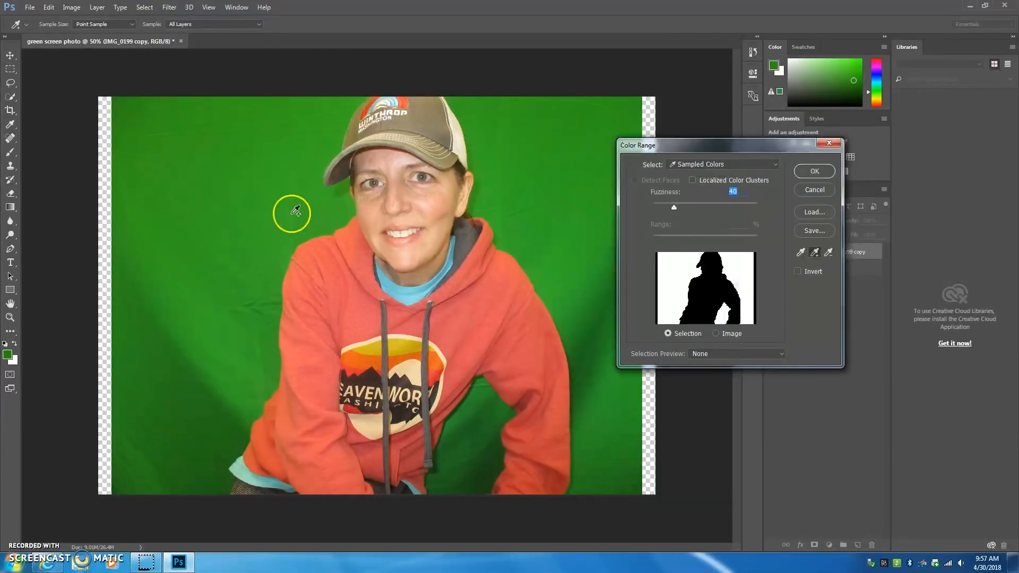
left_click(530, 110)
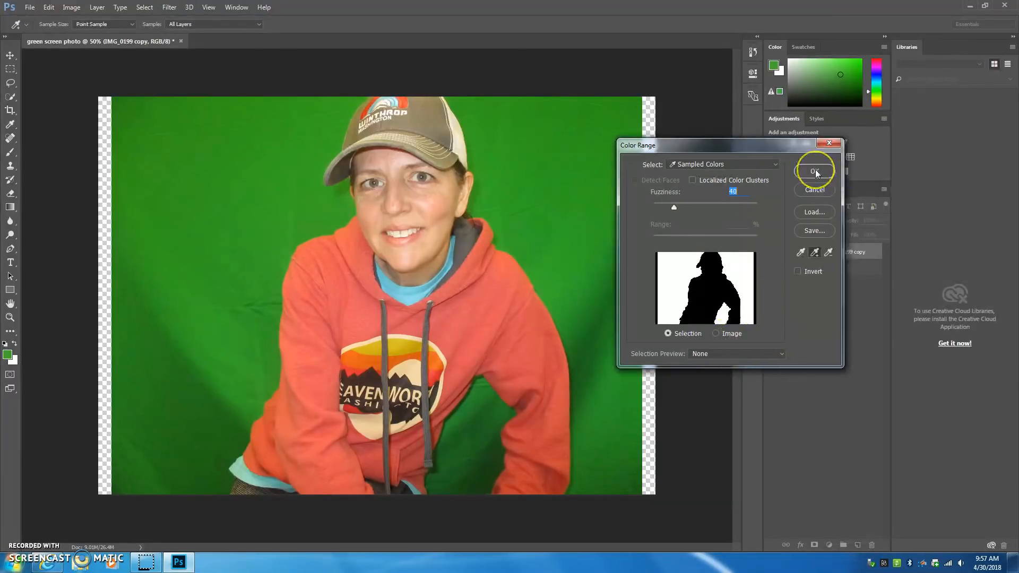
Mask the duplicated layer with the inverted Color Range selection and hide the original IMG_0199 layer
left_click(798, 271)
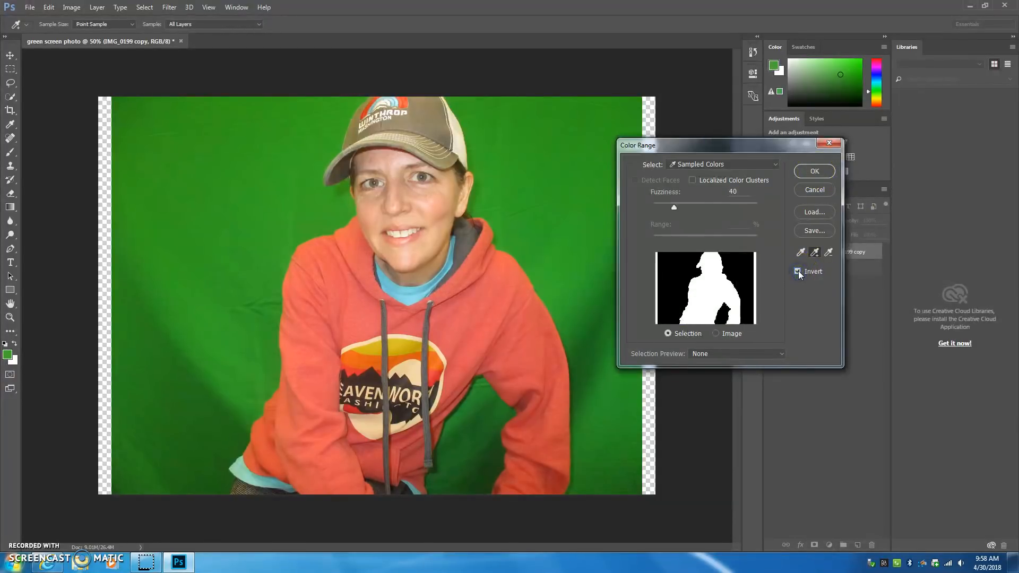
left_click(813, 173)
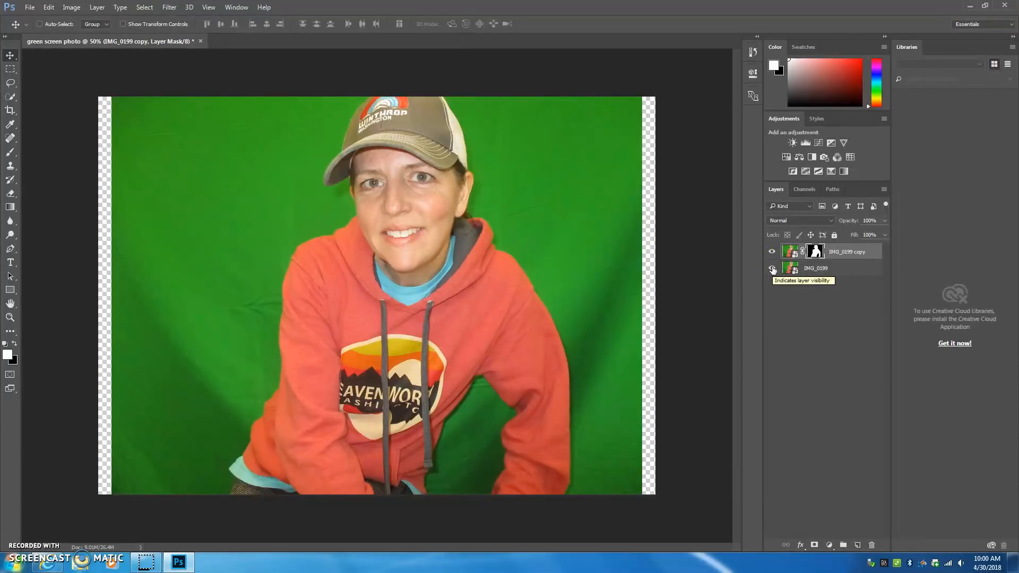
left_click(772, 269)
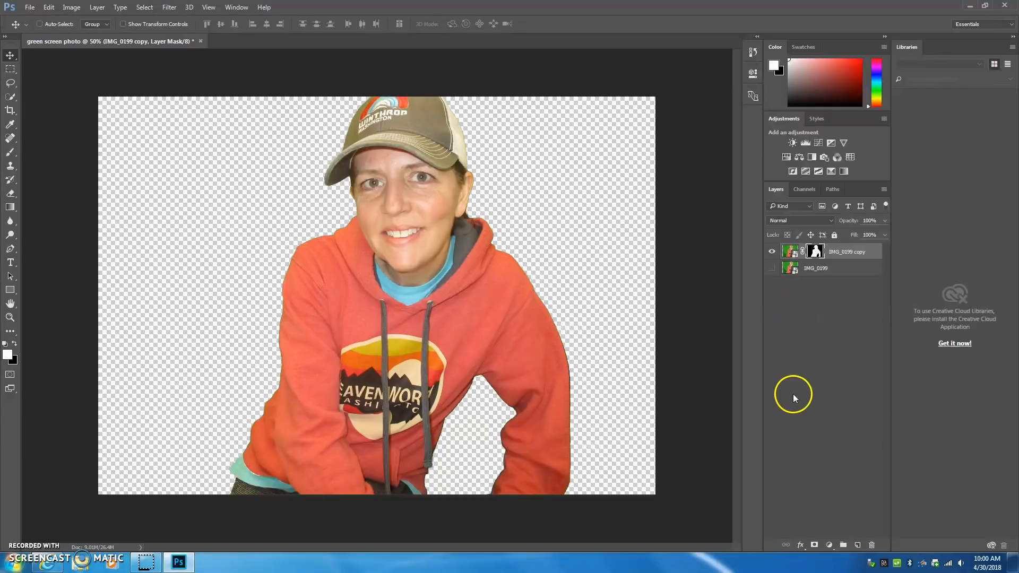
Add a new layer above the masked portrait and place rocky-mountains11.jpg into it as an embedded image
left_click(858, 545)
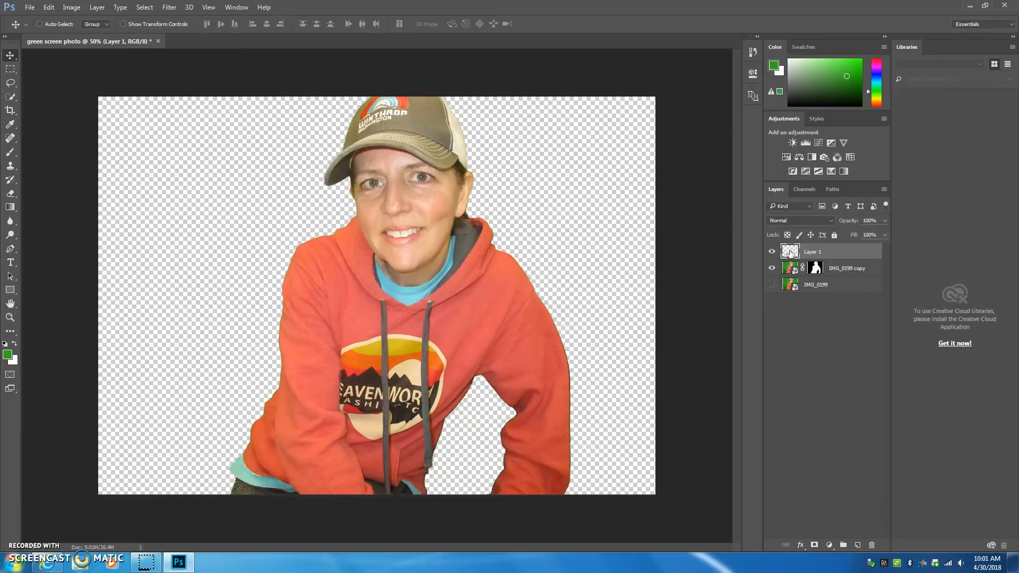
left_click(30, 7)
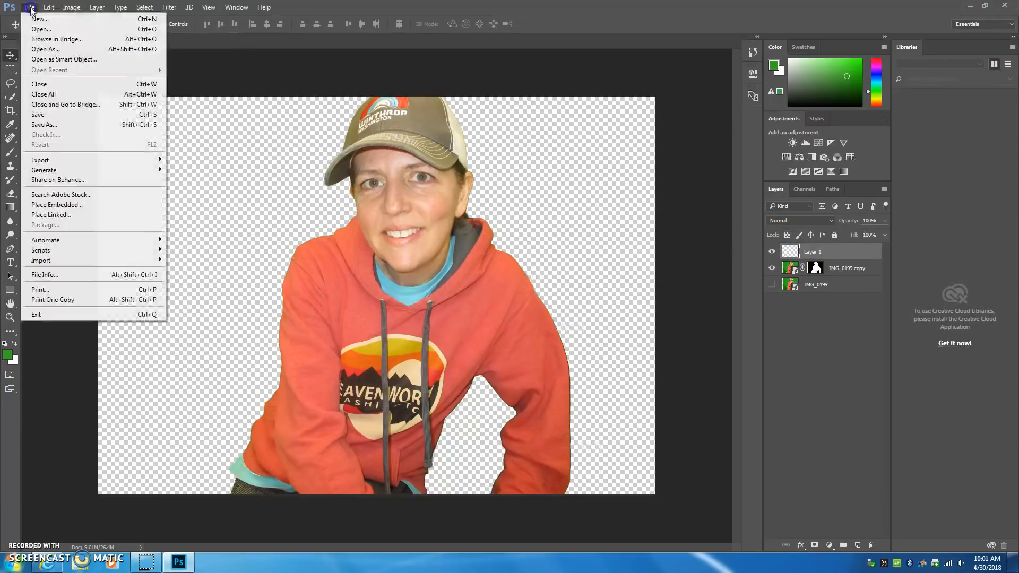
left_click(64, 204)
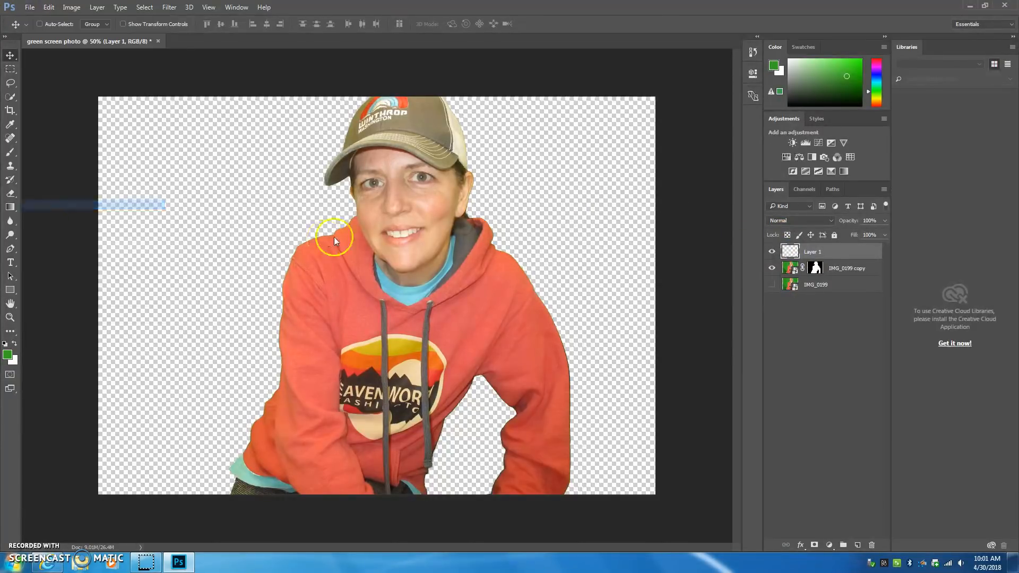
left_click(233, 83)
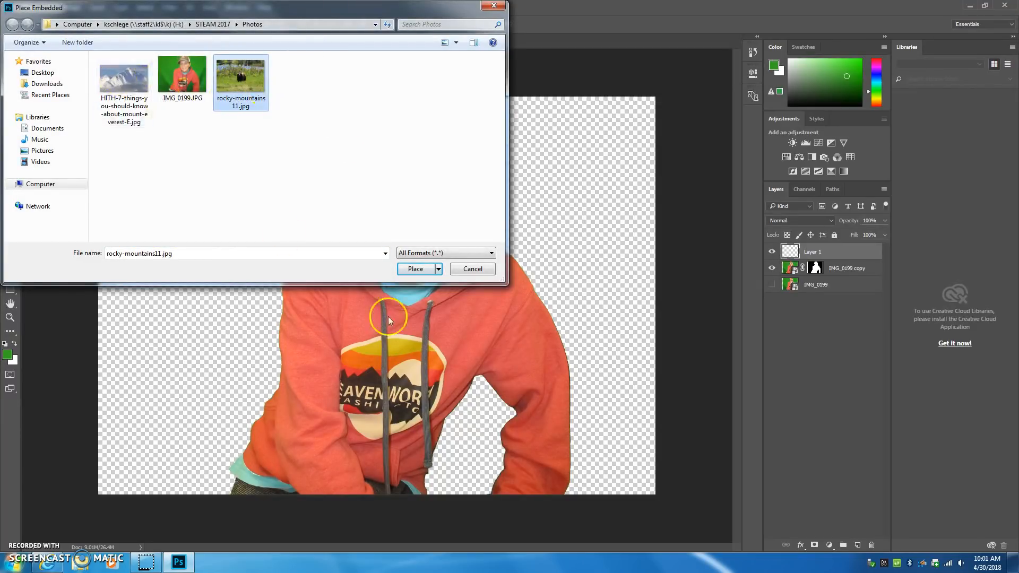
left_click(414, 270)
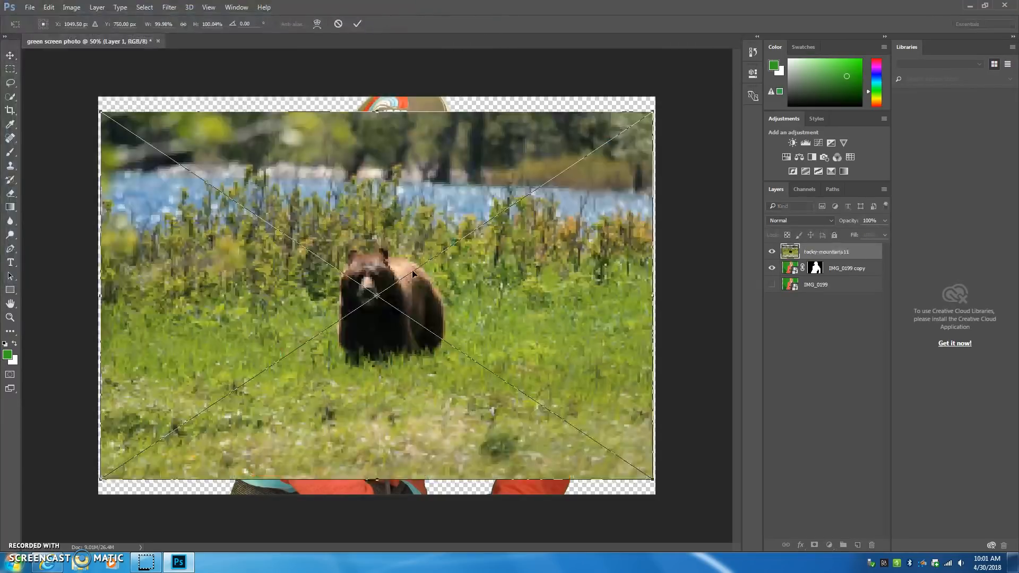
Stretch the placed bear photo to fill the whole canvas and move its layer beneath the masked portrait layer
left_click_drag(100, 110, 99, 97)
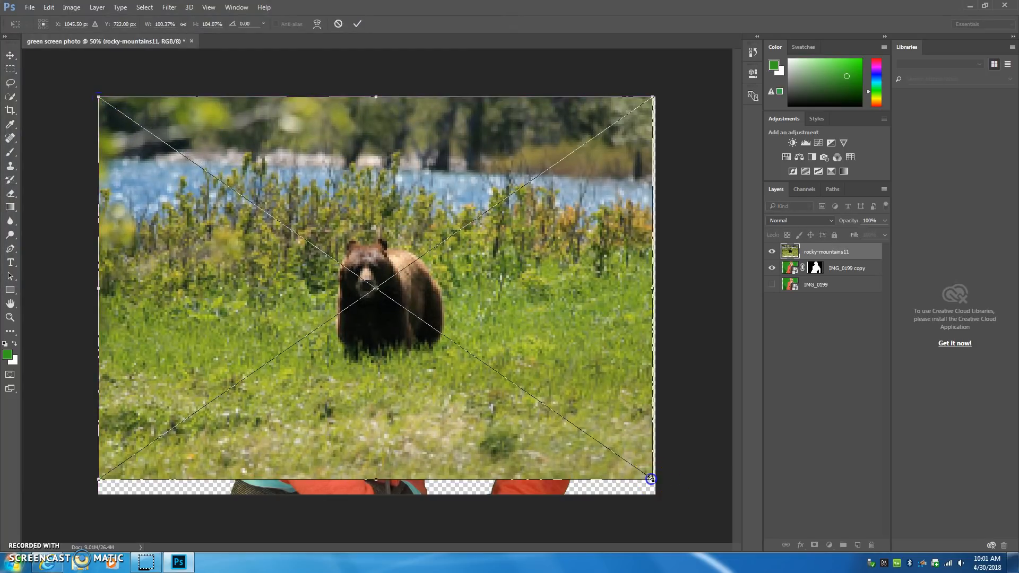
left_click_drag(653, 479, 656, 492)
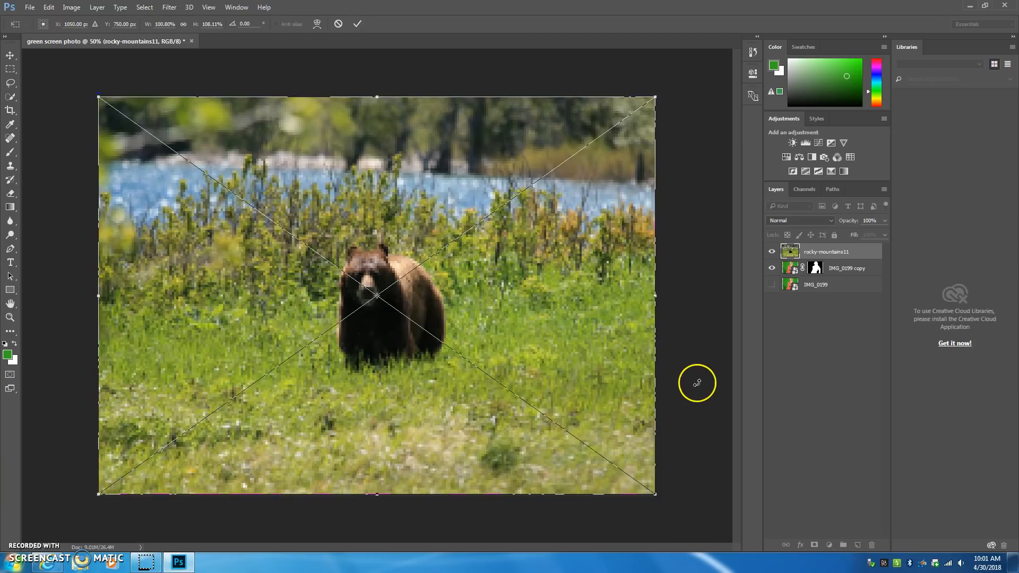
double_click(643, 377)
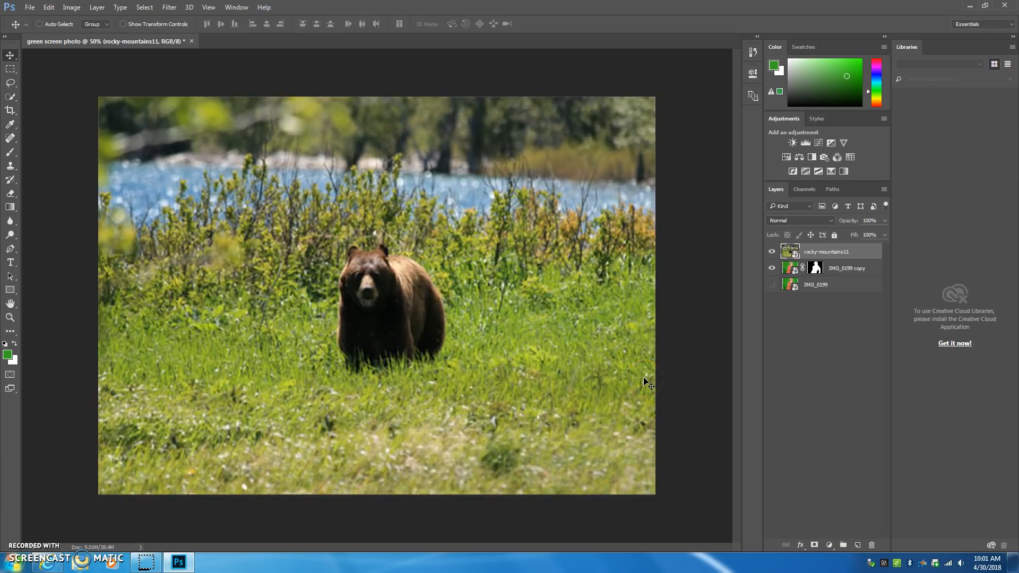
left_click(827, 252)
left_click_drag(826, 253, 827, 280)
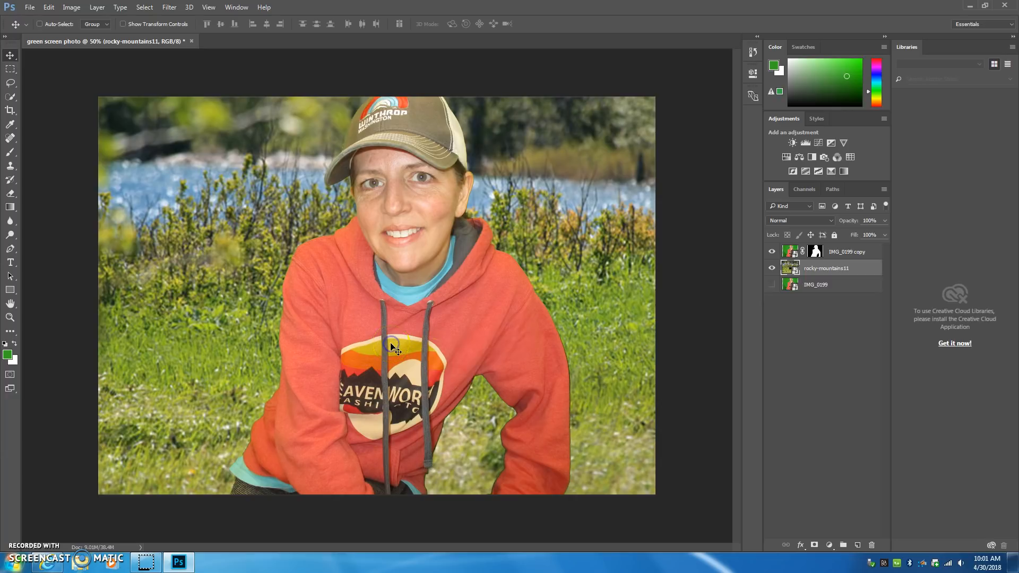
Free-transform the masked portrait layer and shift it horizontally to about X 1517 px, uncovering the bear beside the person
left_click(816, 252)
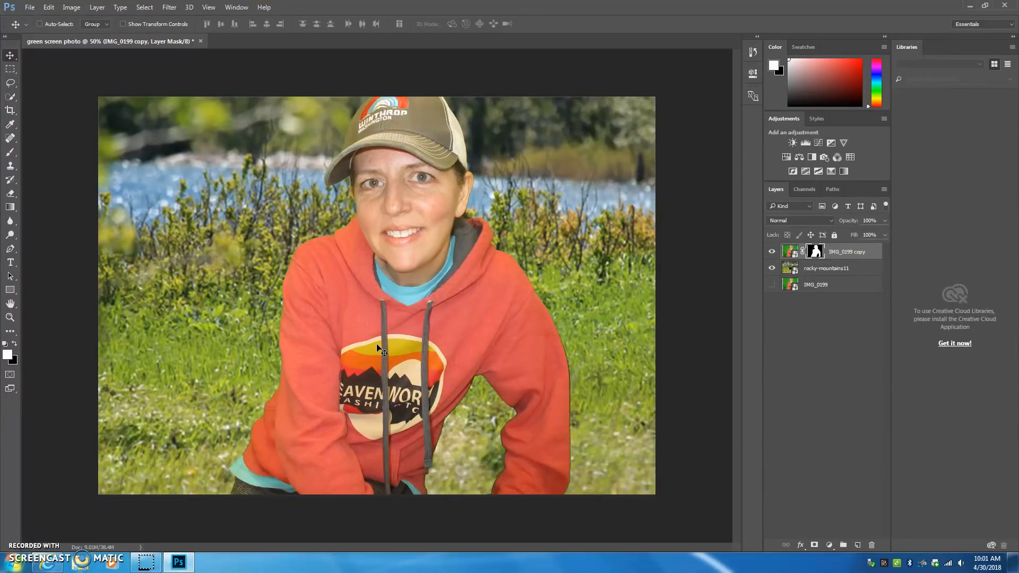
key("ctrl+t")
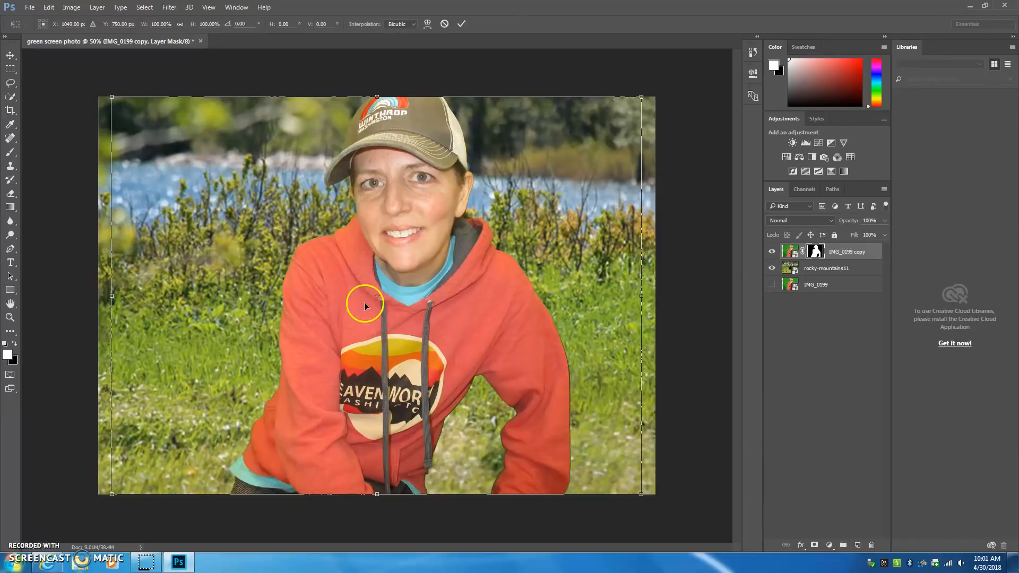
left_click_drag(428, 320, 478, 321)
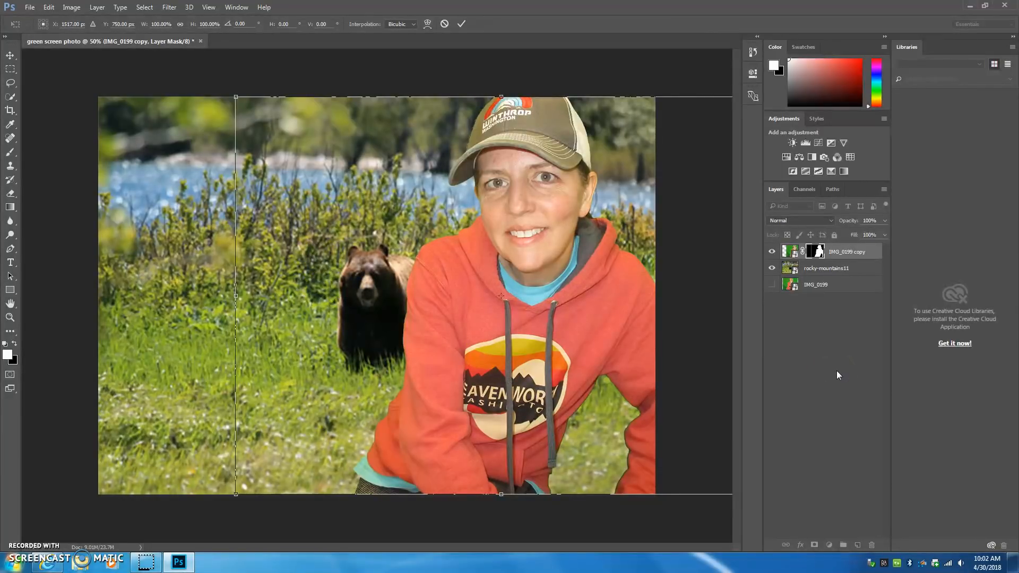
Apply the transformation and save the document as green screen photo.psd in the STEAM 2017 Photos folder, with Maximize Compatibility on
left_click(28, 7)
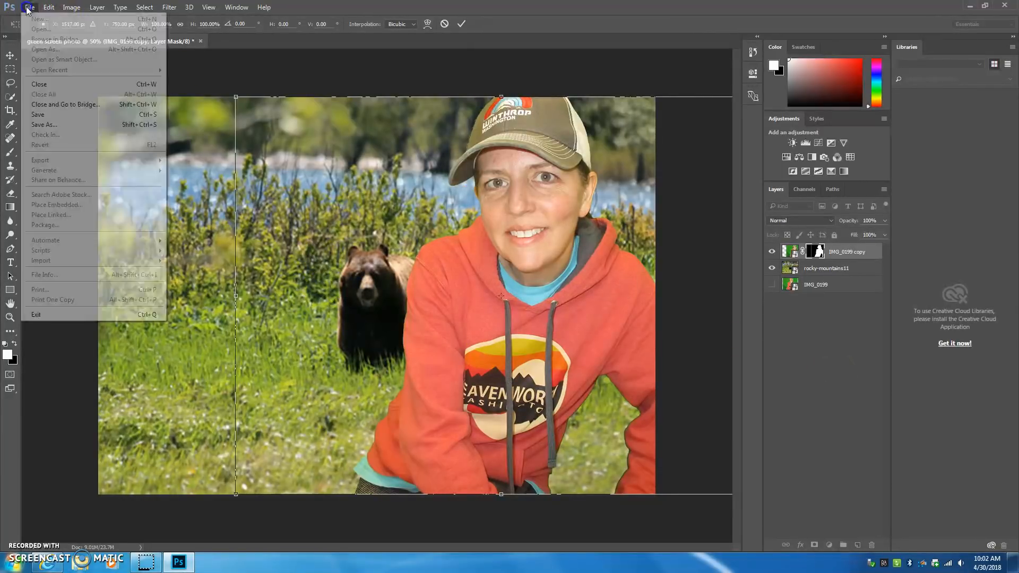
left_click(38, 124)
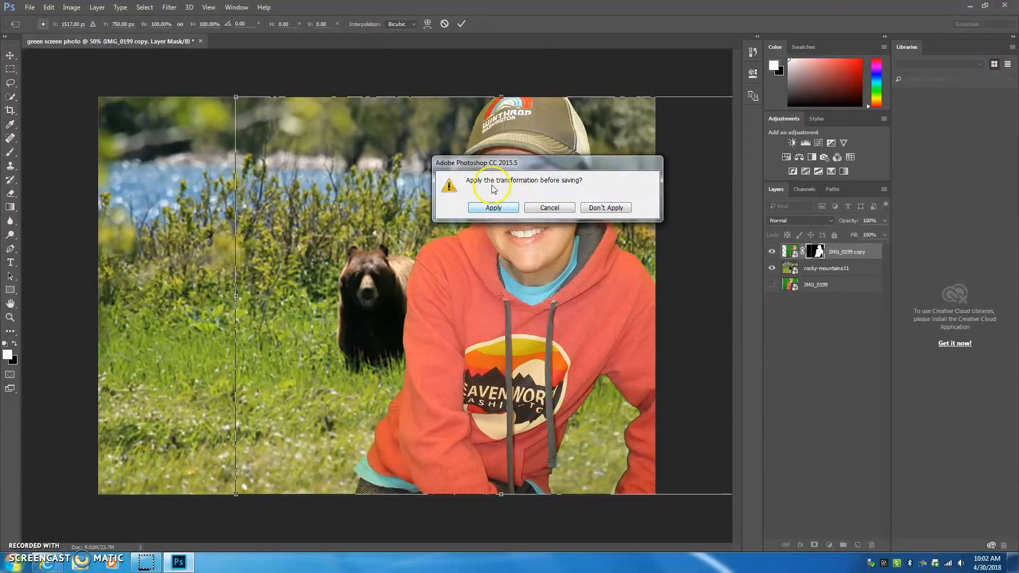
left_click(499, 207)
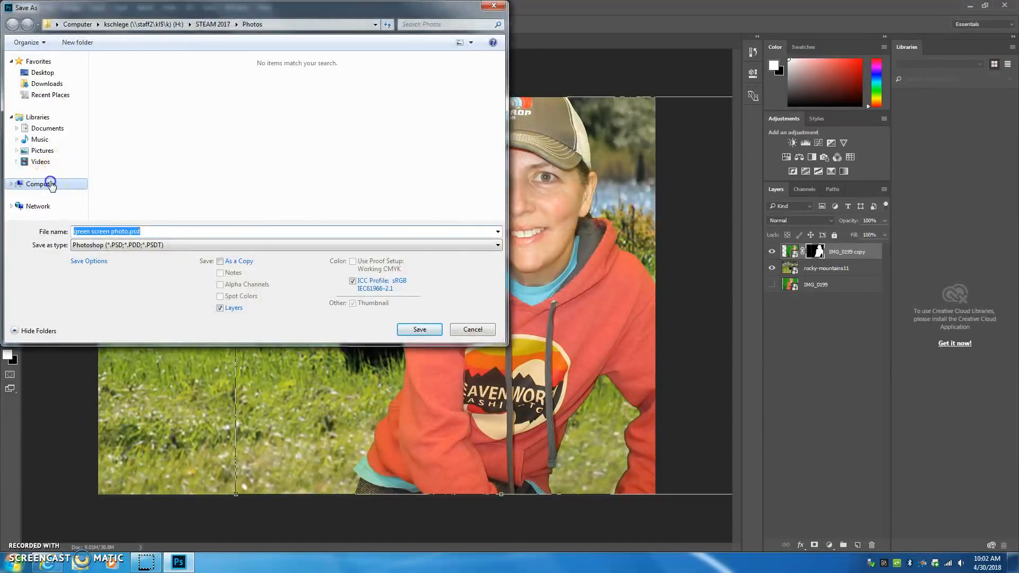
double_click(319, 168)
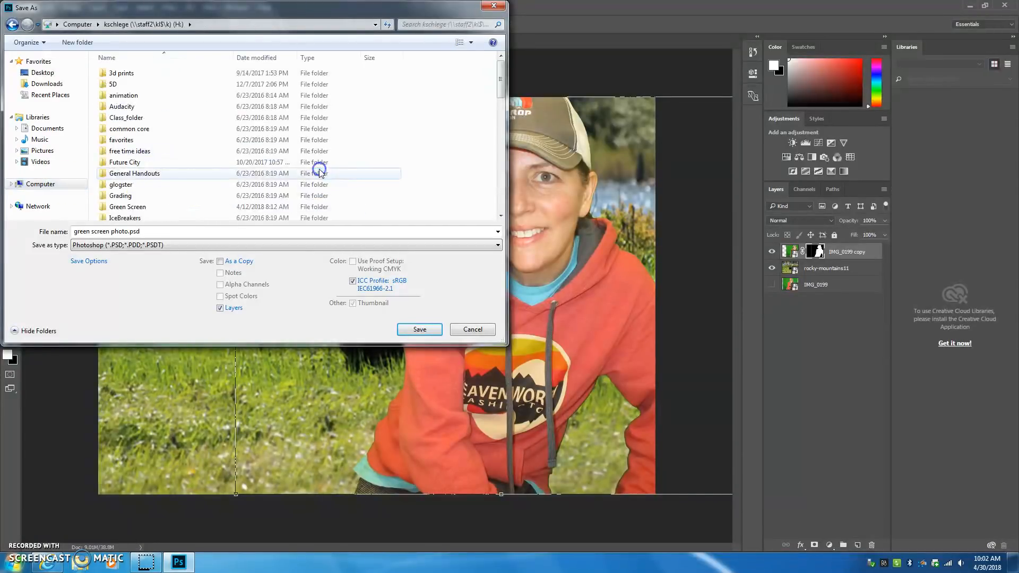
scroll(155, 182, "down", 6)
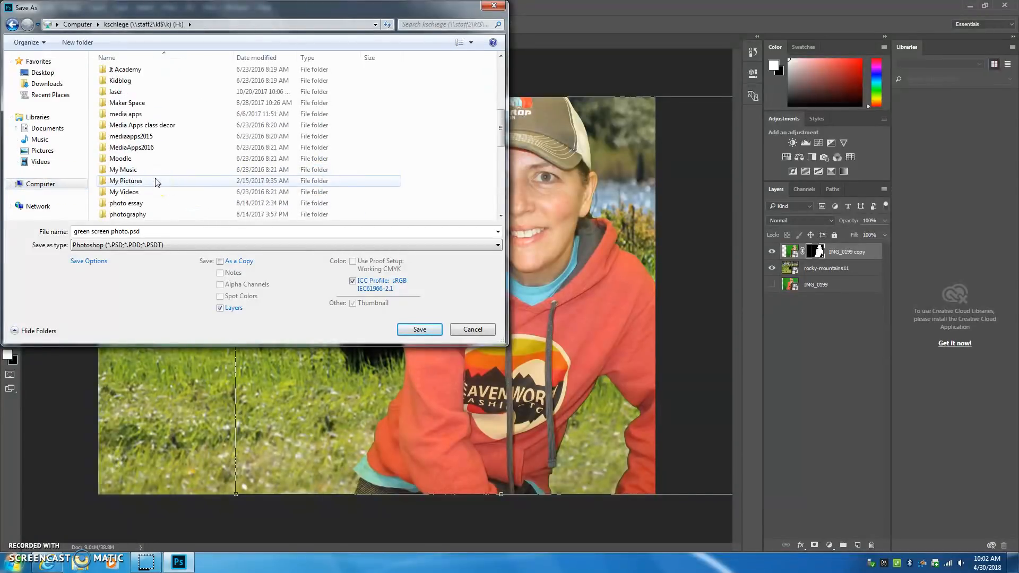
scroll(156, 182, "down", 3)
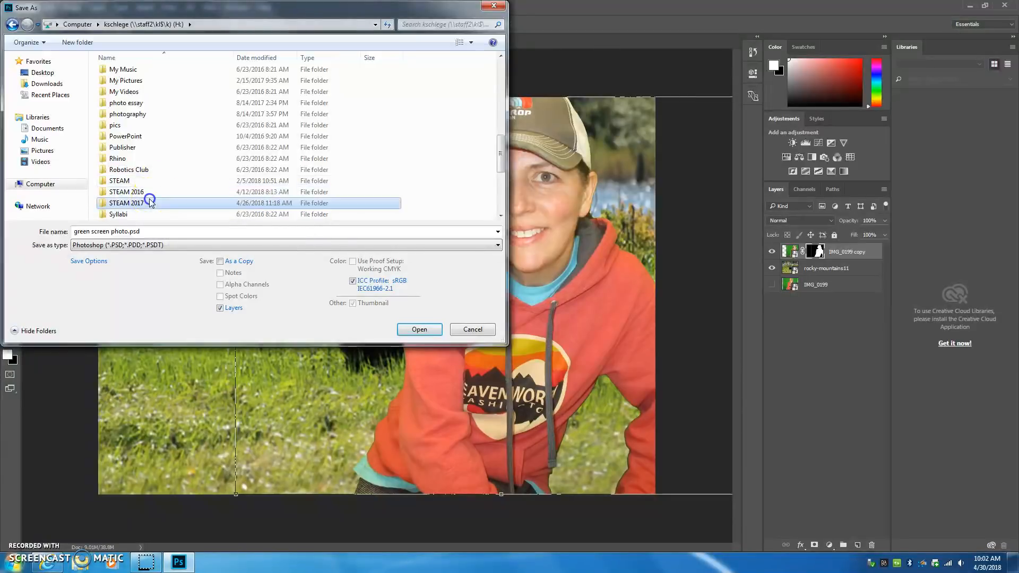
double_click(149, 201)
double_click(135, 73)
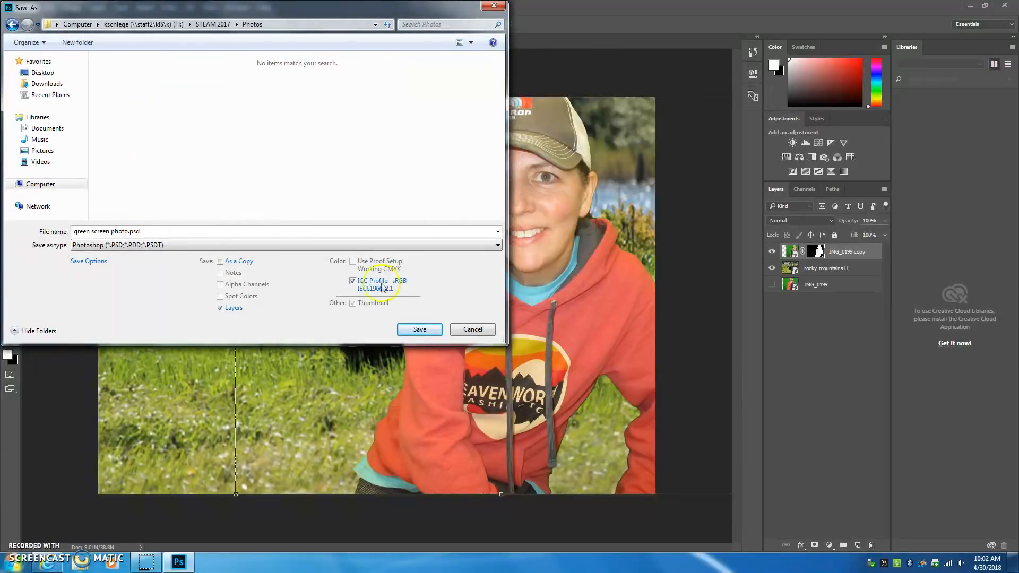
left_click(413, 330)
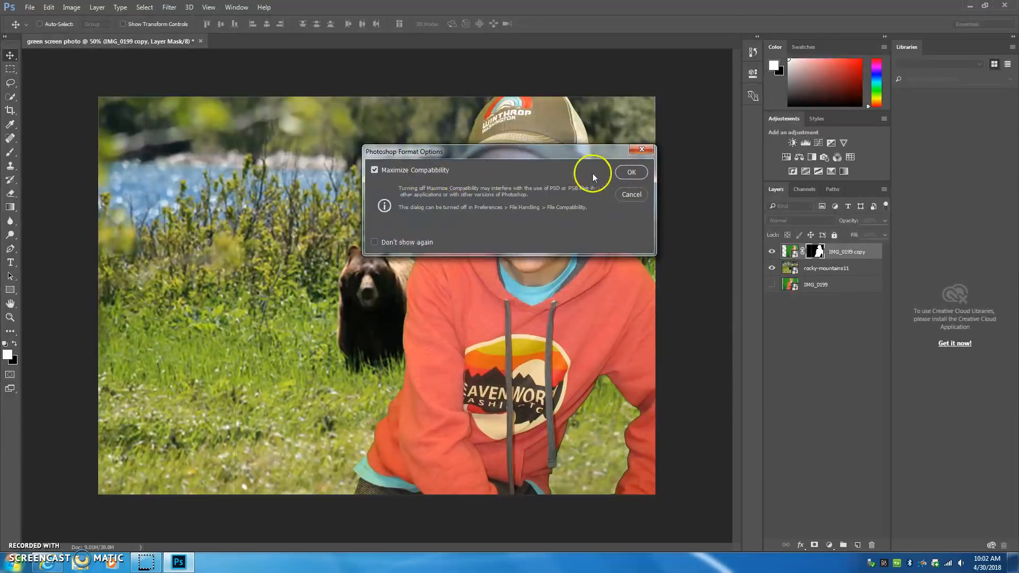
left_click(631, 172)
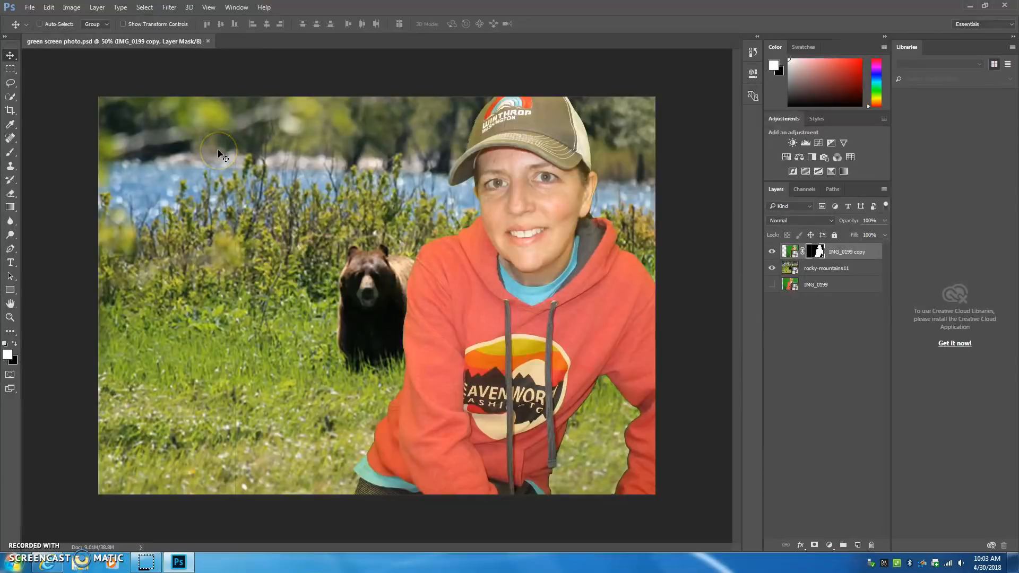
Start a Quick Export as PNG of the finished composite
left_click(28, 7)
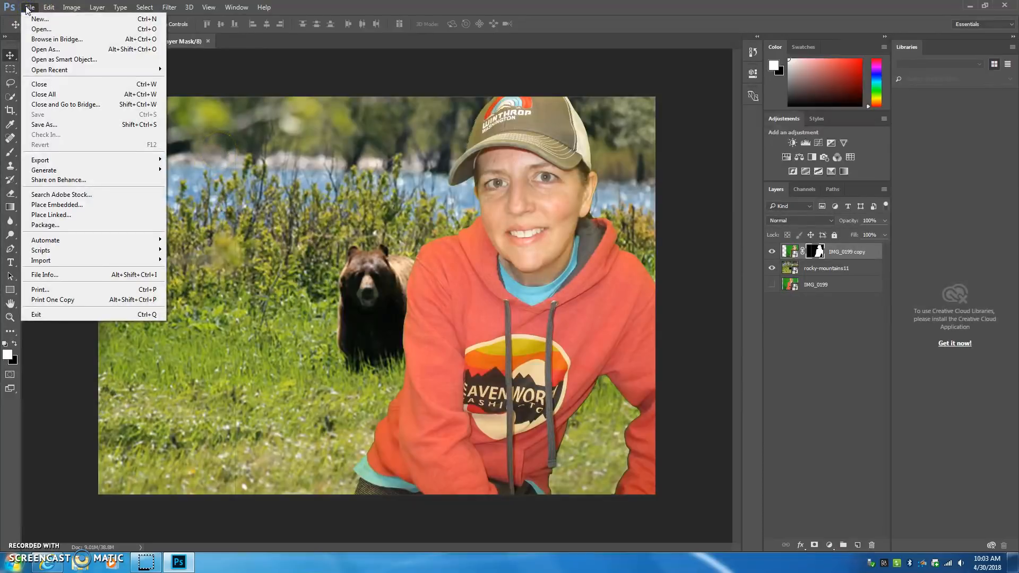
left_click(68, 159)
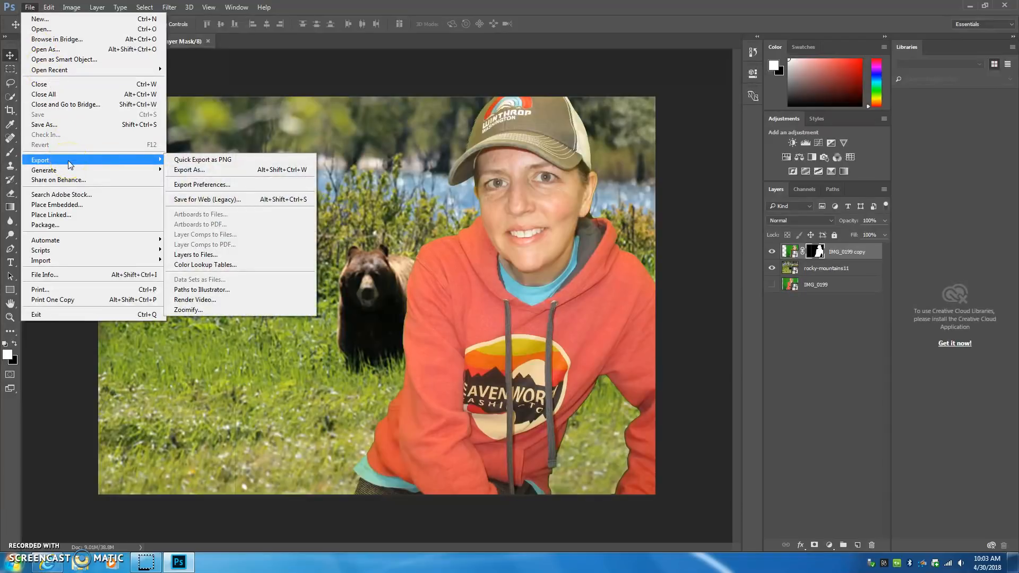
left_click(186, 162)
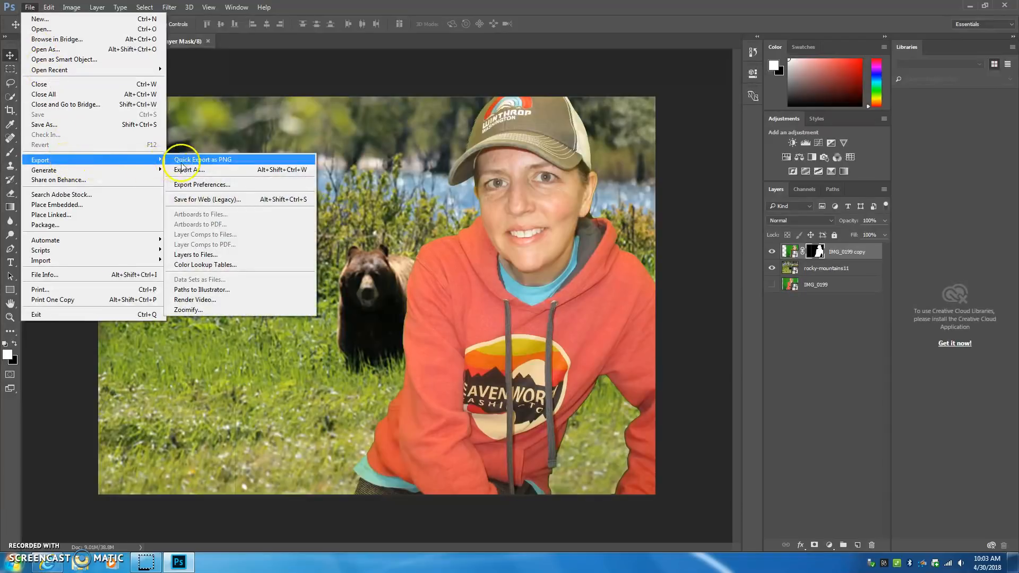
left_click(210, 171)
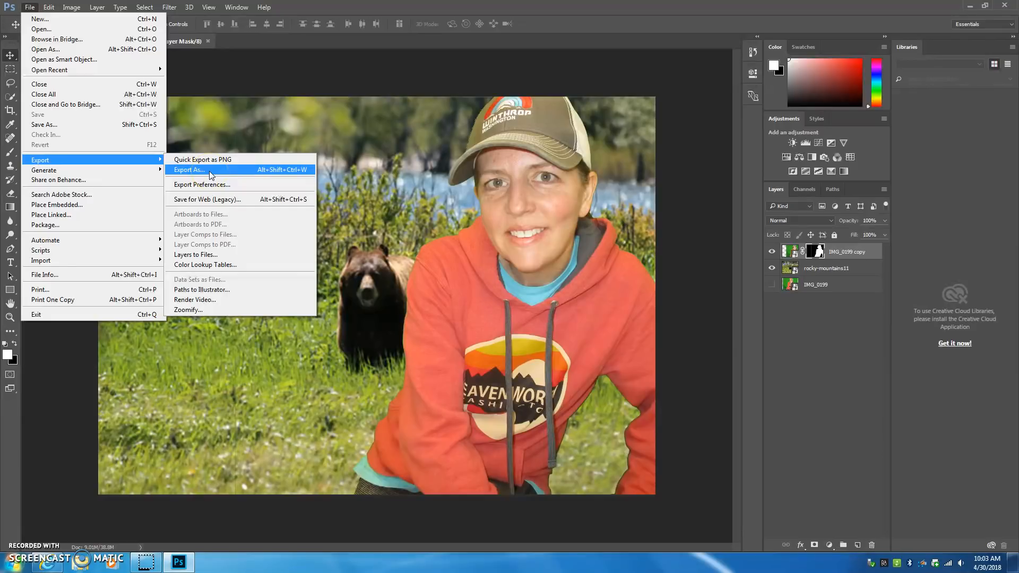
left_click(213, 164)
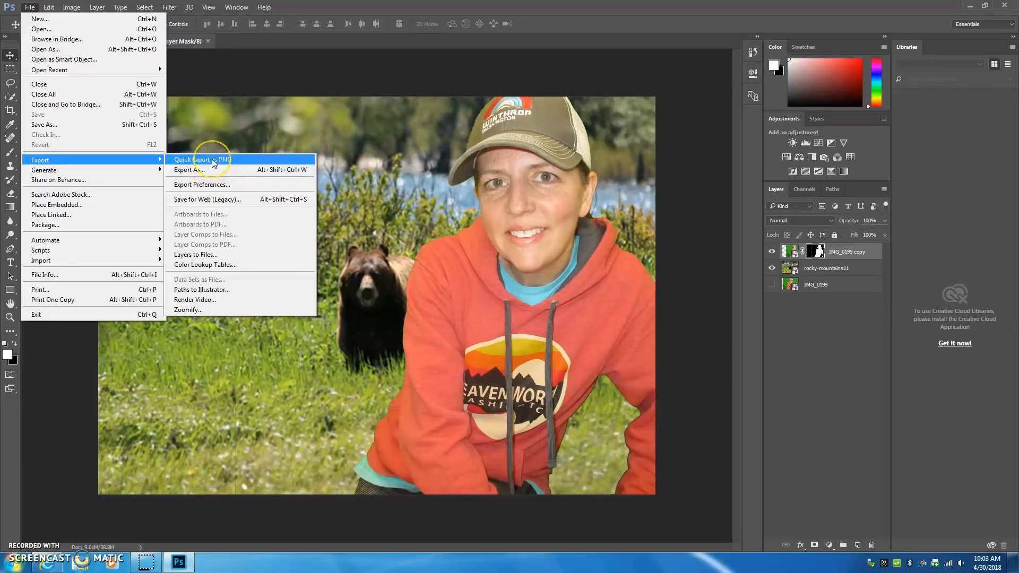
left_click(212, 158)
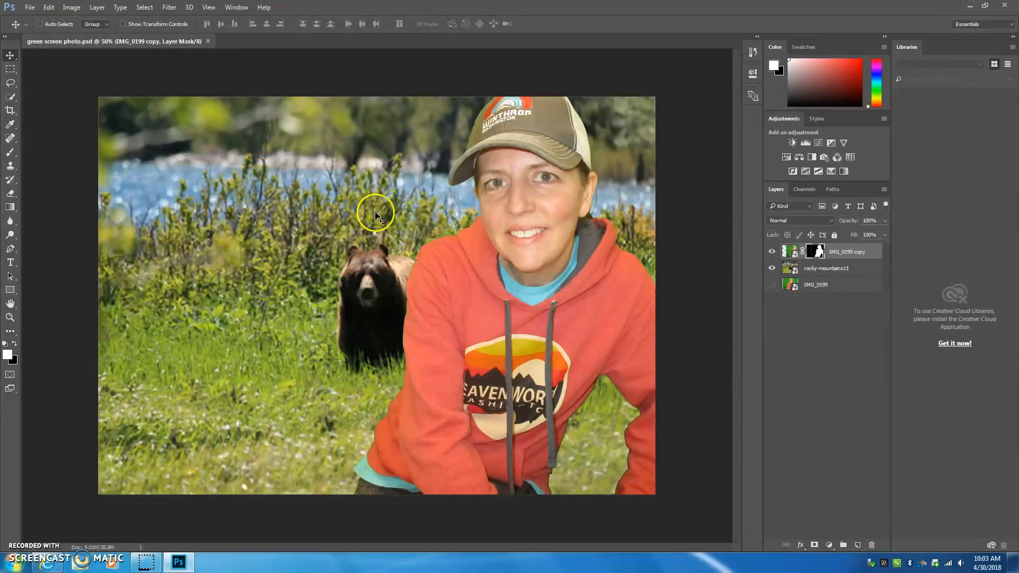